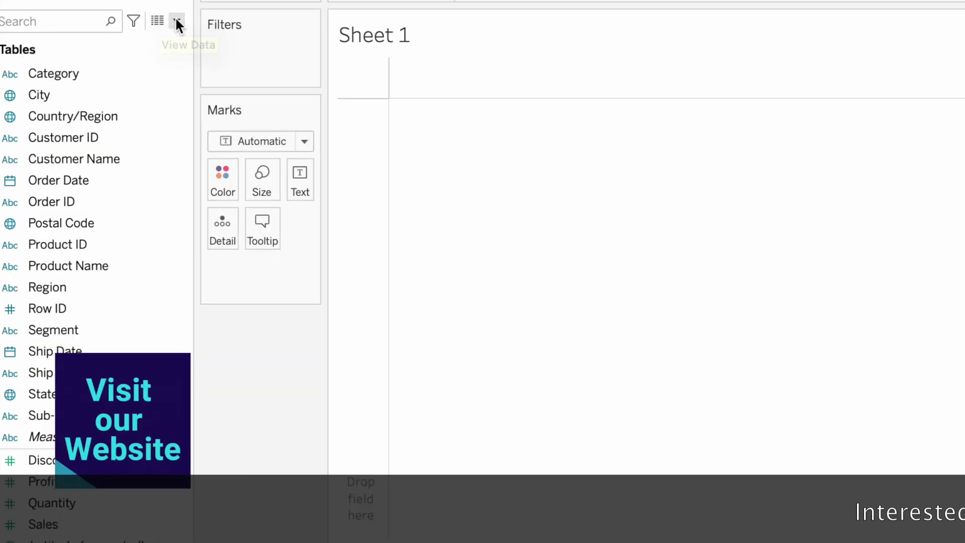
Create a new calculated field named '# of Order by Customer'
left_click(176, 21)
left_click(115, 36)
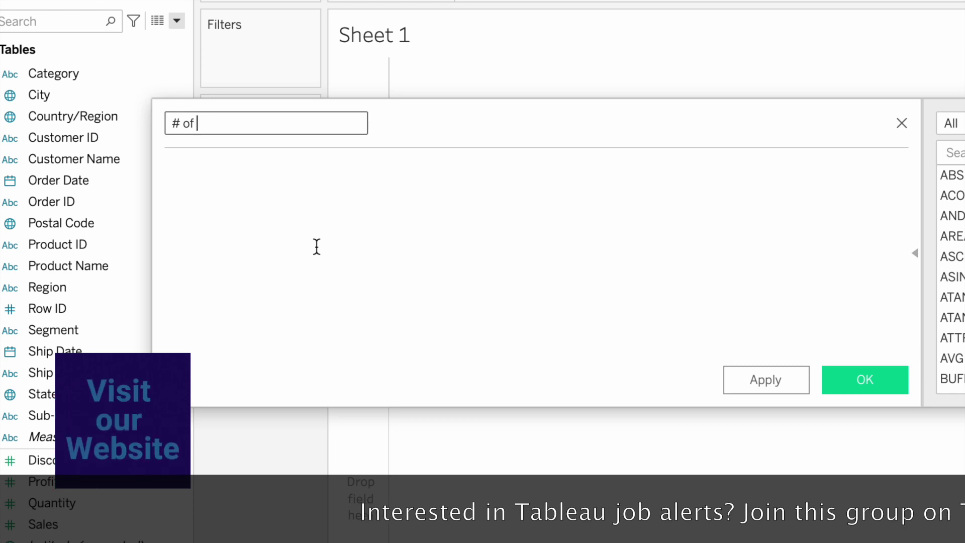
type("# of Order by ")
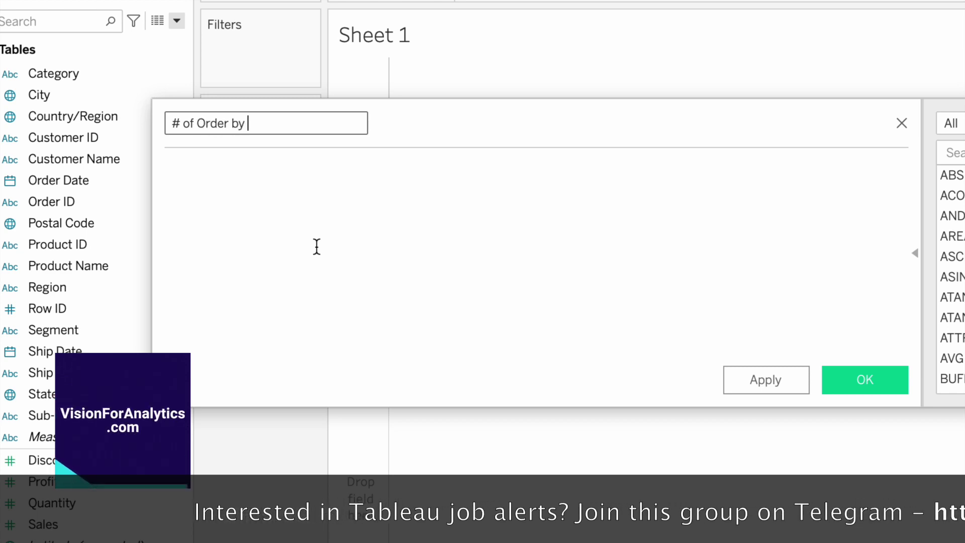
type("Customer")
key("Tab")
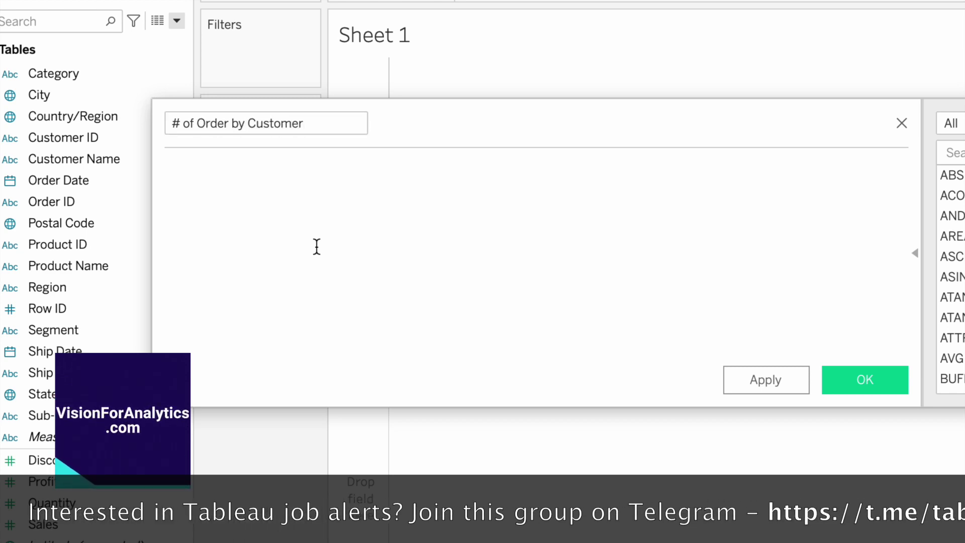
Enter the formula { FIXED [Customer ID]: COUNTD([Order ID])} and save the field
type("{")
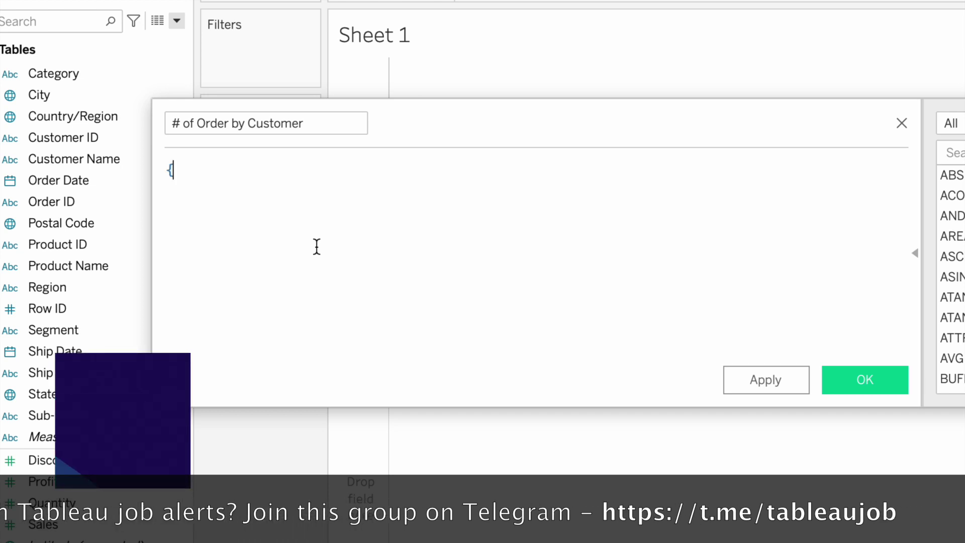
type(" fix")
key("Return")
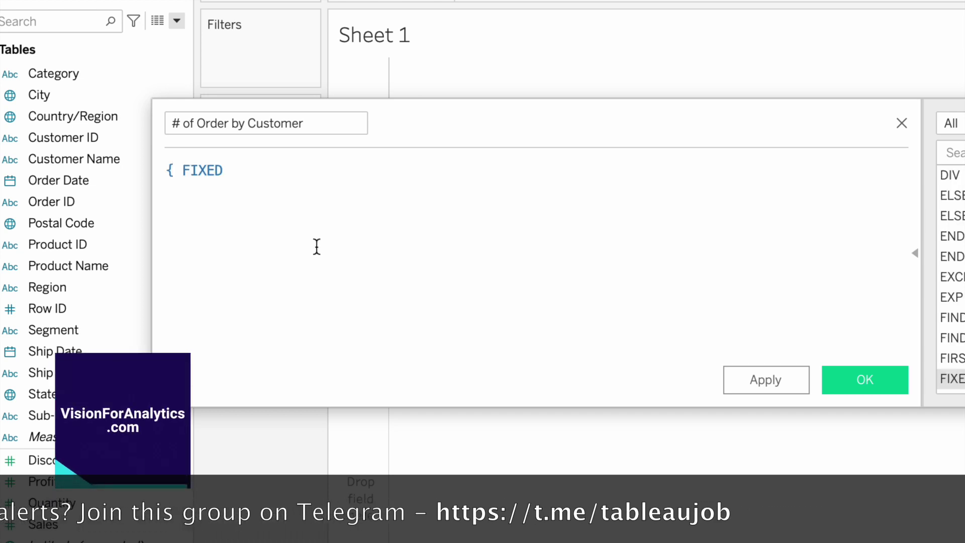
type("cus")
key("Return")
type(":")
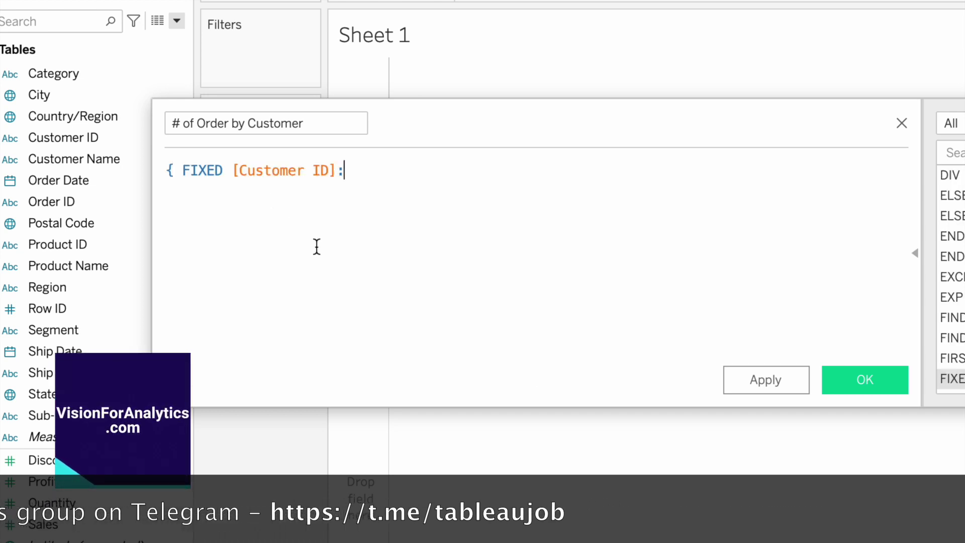
type(" sum")
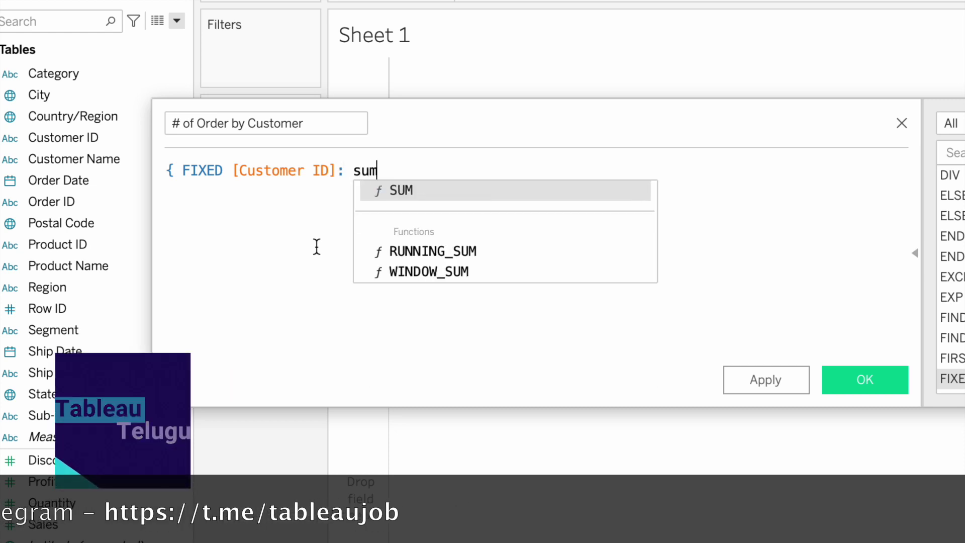
key("Return")
key("BackSpace")
key("BackSpace")
key("BackSpace")
type("c")
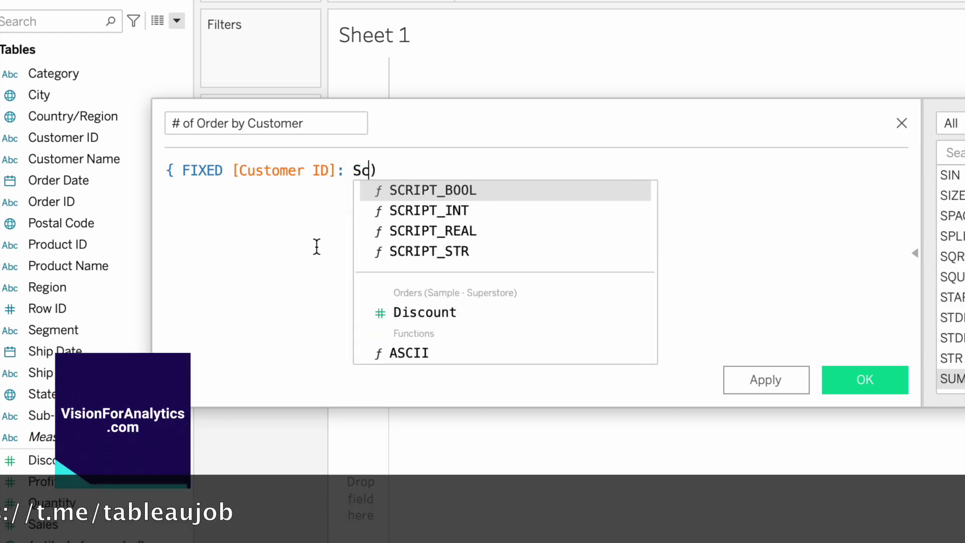
key("BackSpace")
key("BackSpace")
type("countd")
key("Return")
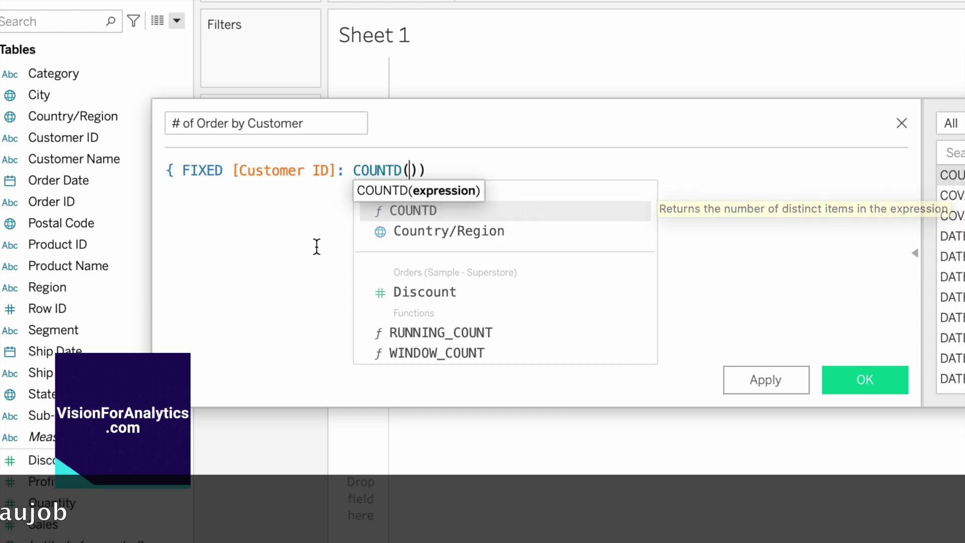
type("ord")
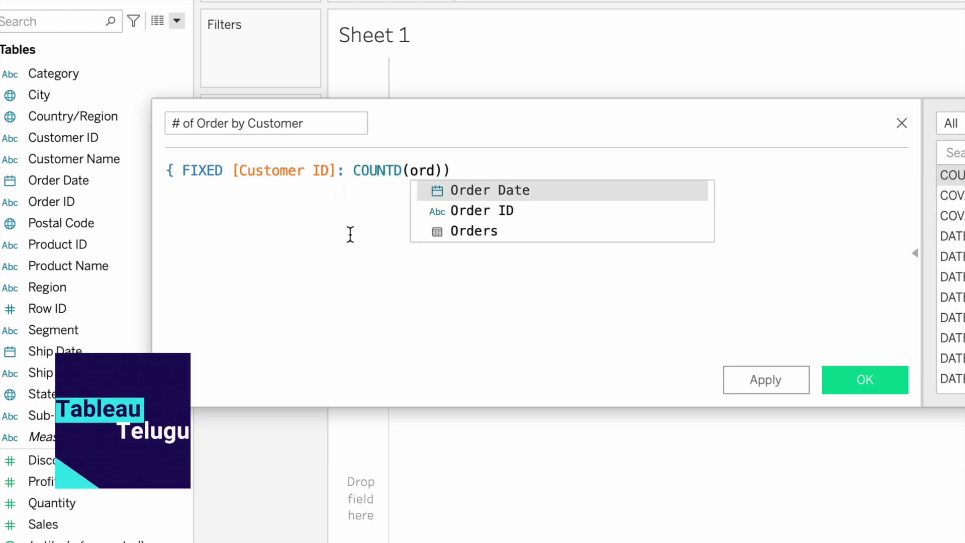
left_click(459, 210)
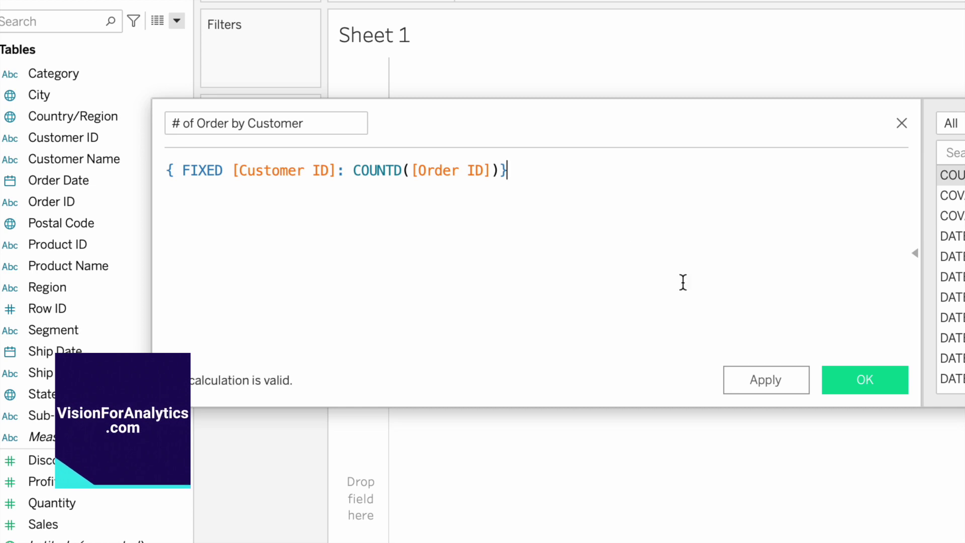
left_click(853, 383)
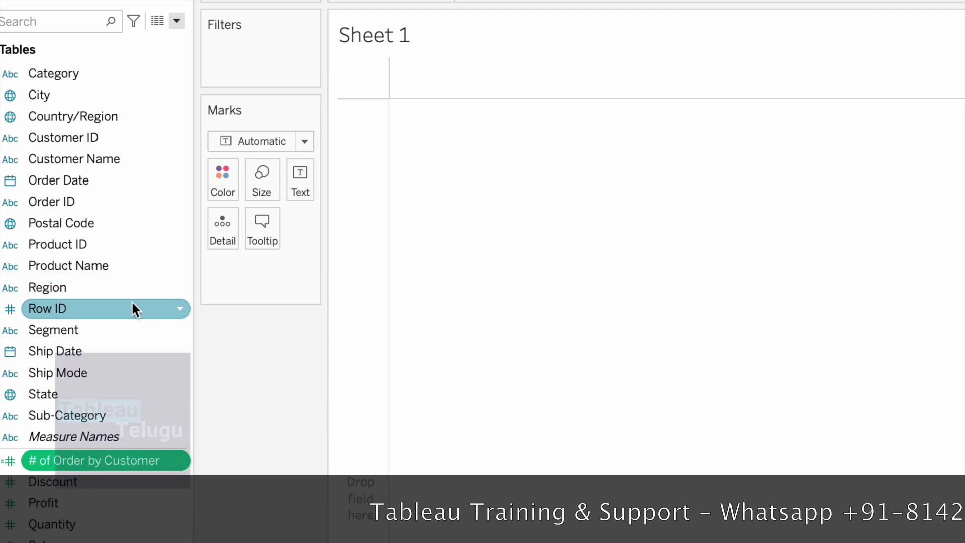
left_click(177, 23)
Start a new calculated field named 'COUNT OF ORDER'
left_click(136, 50)
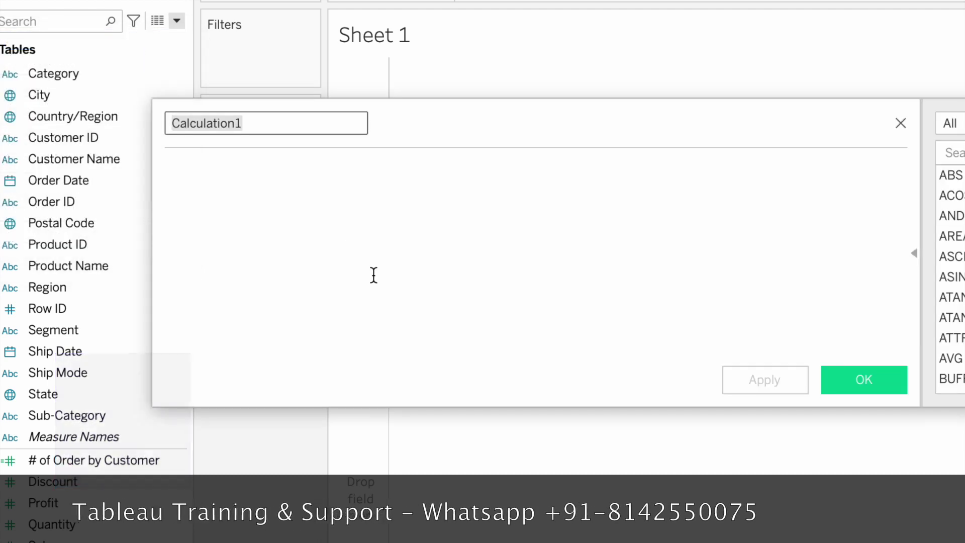
type("COUNT")
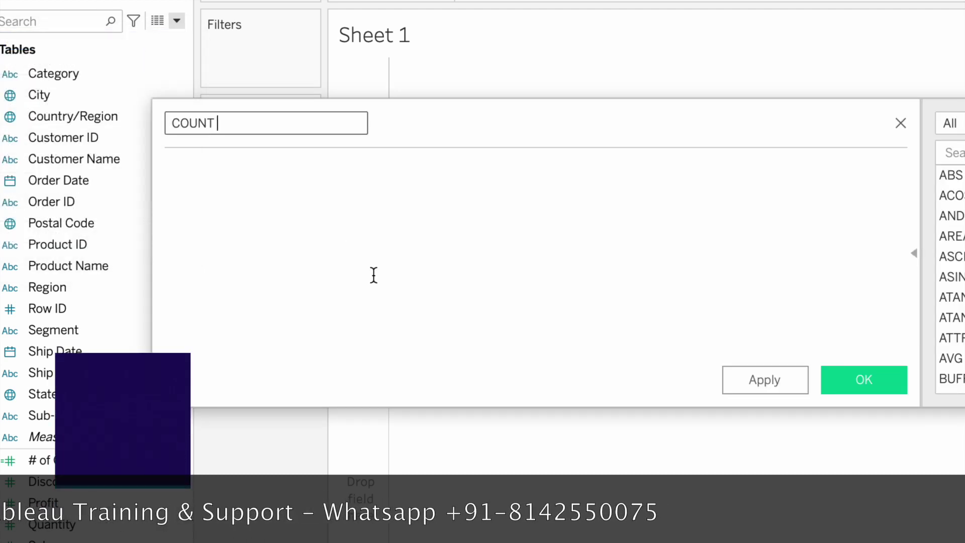
type(" OF ORDER")
left_click(374, 275)
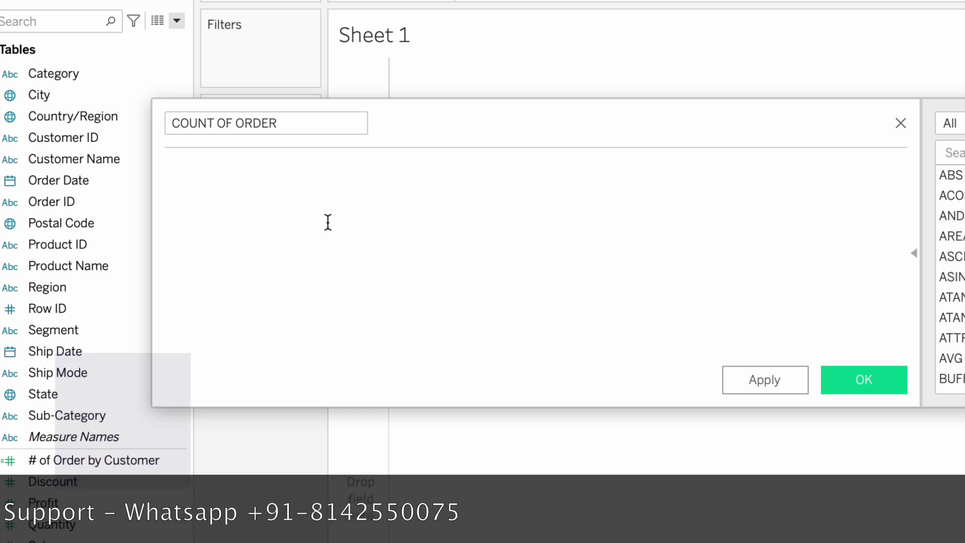
Enter the formula (COUNTD([Order ID])) and save the field
type("9")
key("BackSpace")
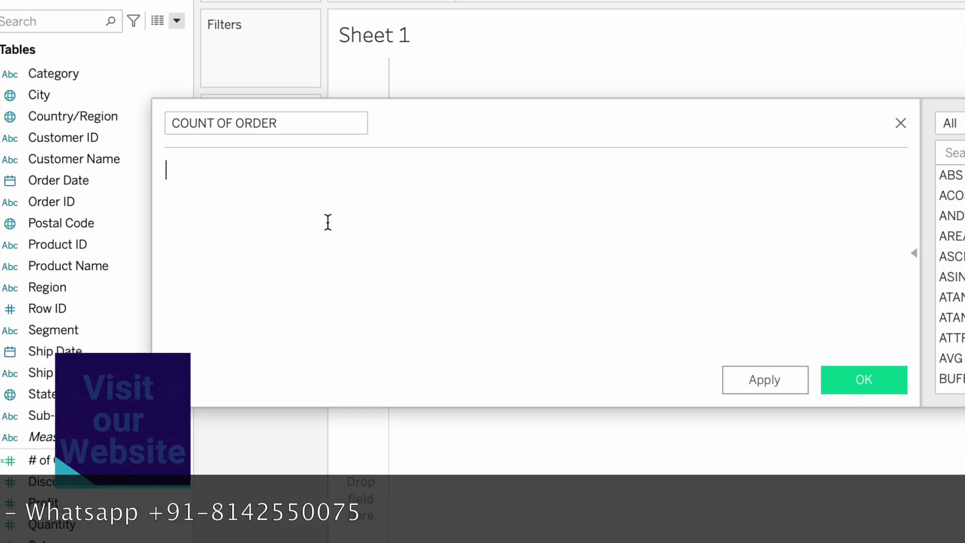
type("(cou")
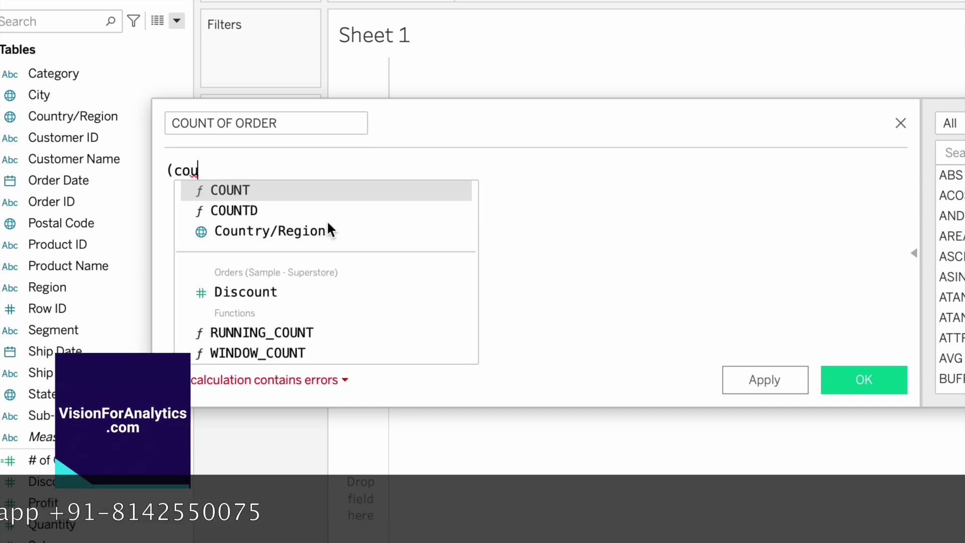
key("Return")
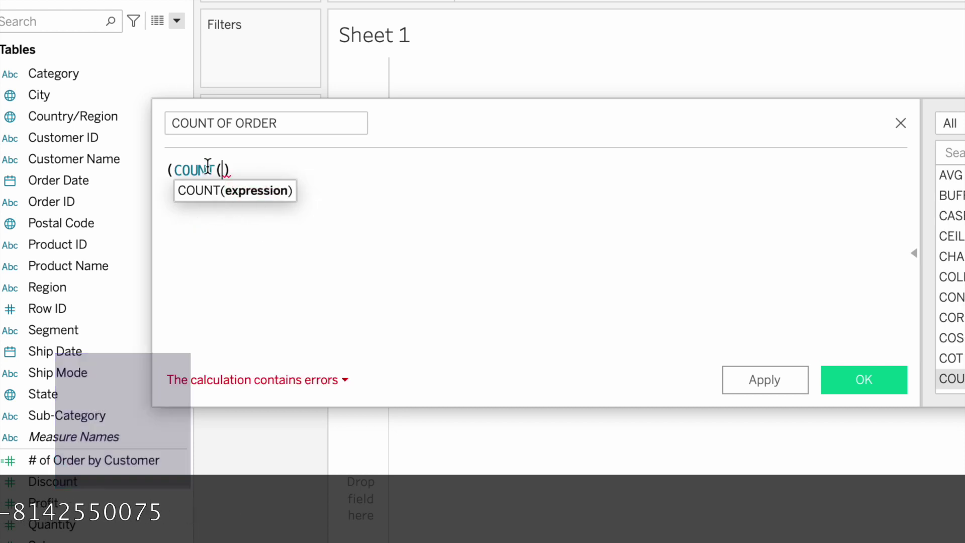
left_click(217, 168)
type("D")
key("Return")
type("ord")
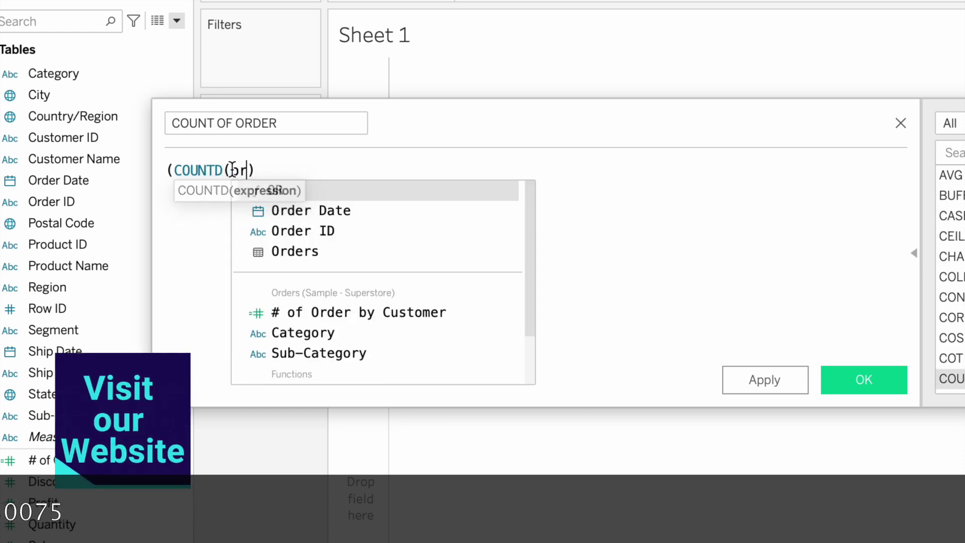
left_click(305, 211)
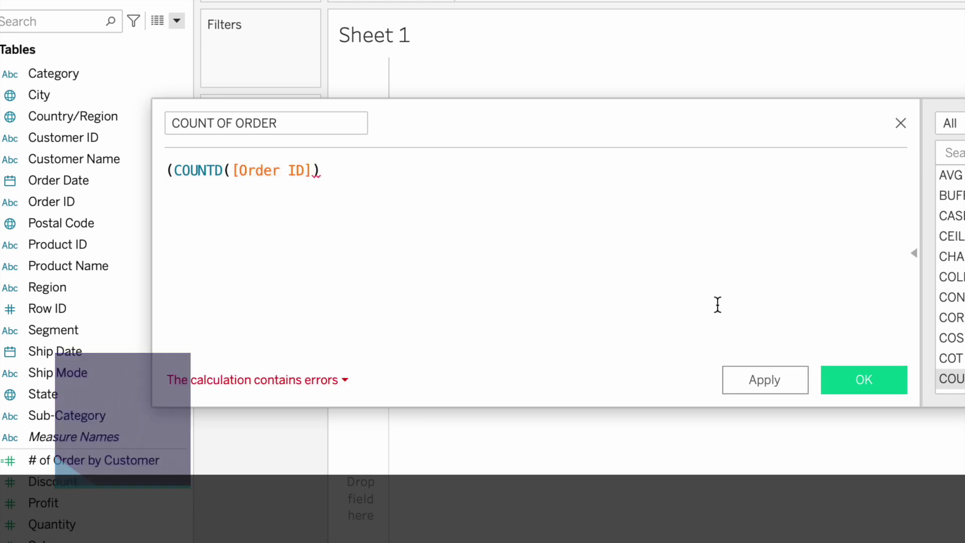
type(")")
left_click(879, 382)
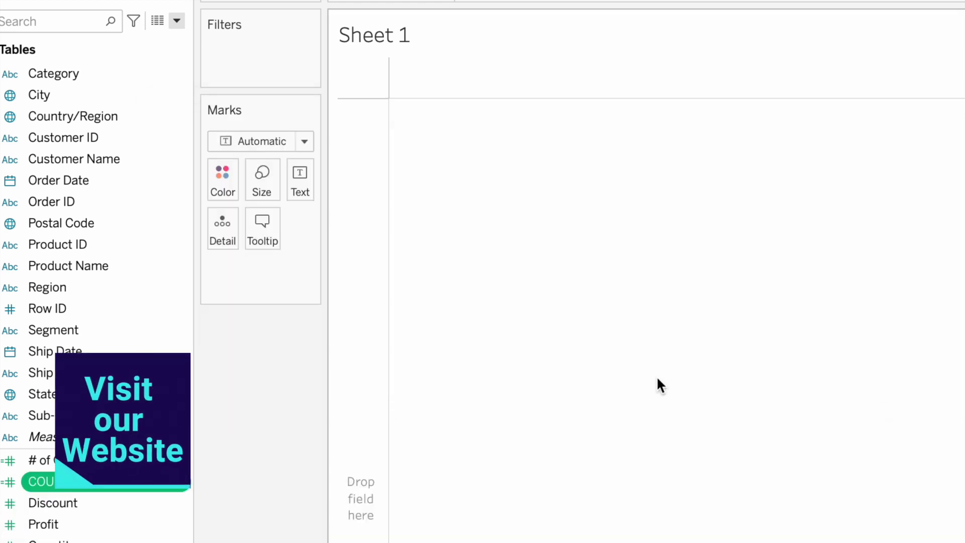
Make # of Order by Customer a dimension on Rows and add Customer Name as text
left_click_drag(88, 485, 85, 312)
left_click(64, 286)
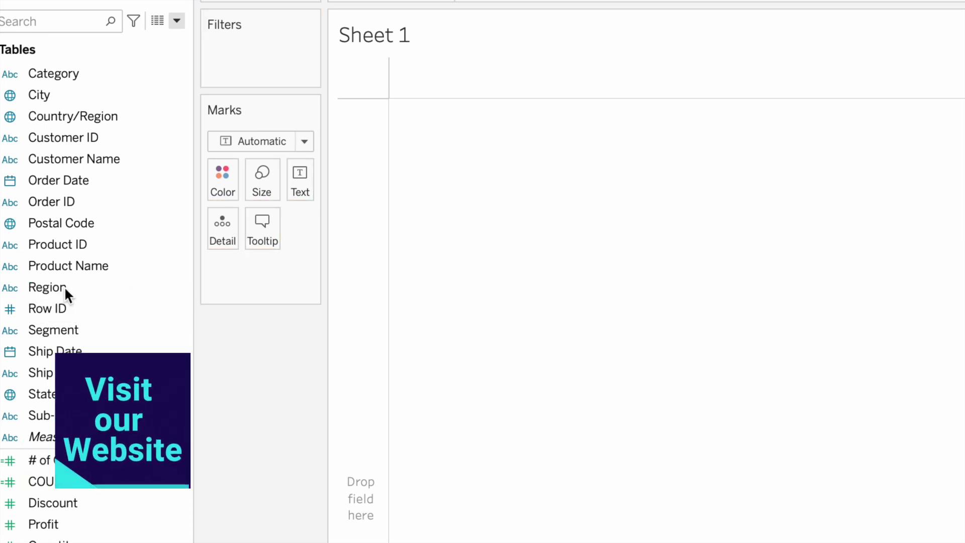
left_click(75, 460)
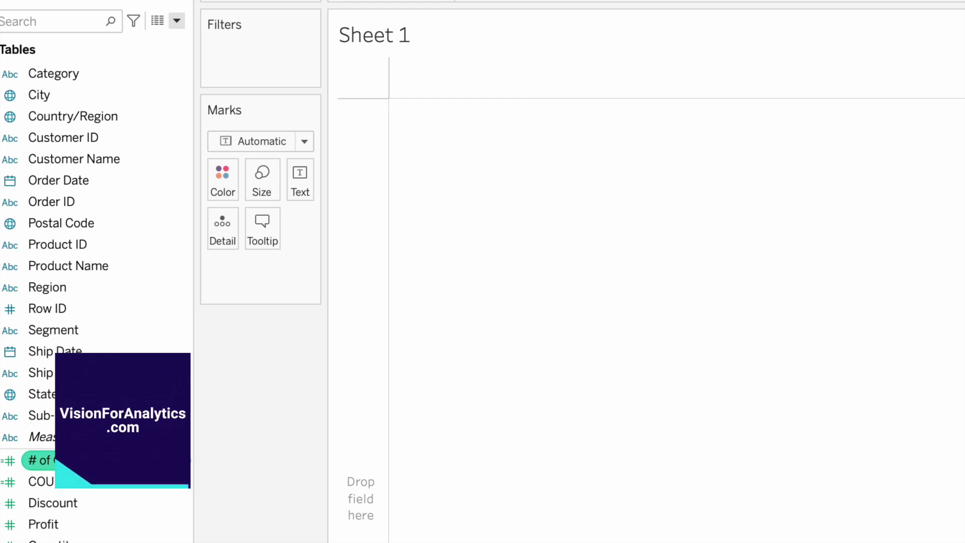
left_click_drag(76, 461, 50, 296)
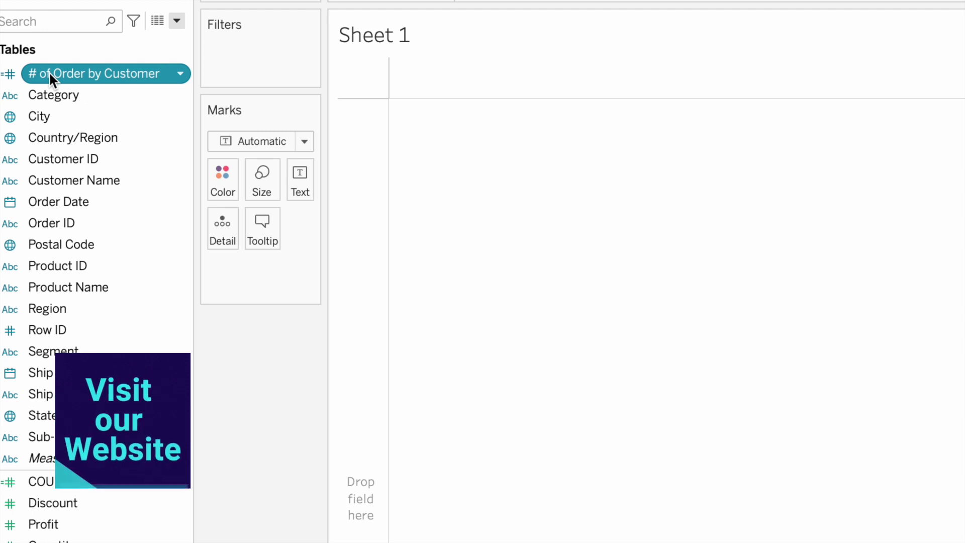
left_click_drag(50, 71, 472, 2)
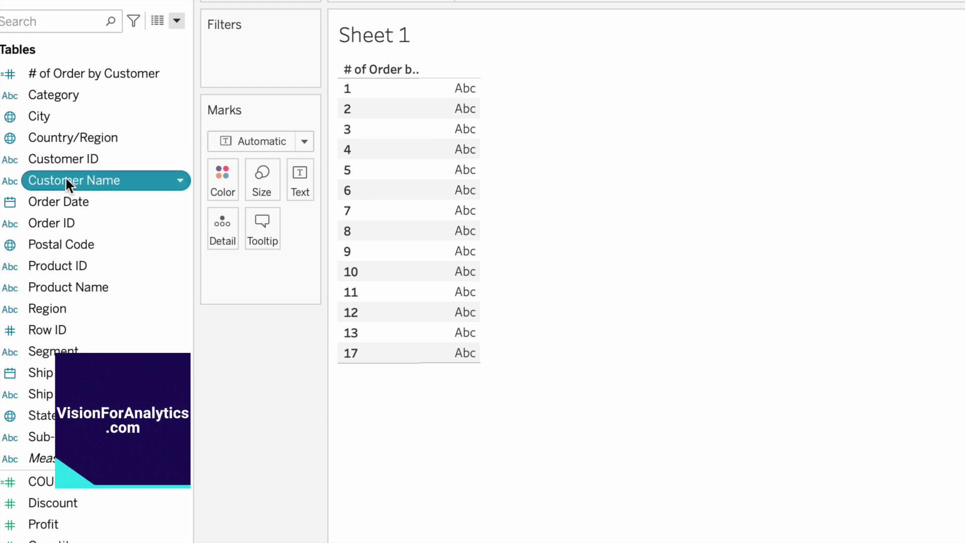
left_click_drag(66, 177, 301, 177)
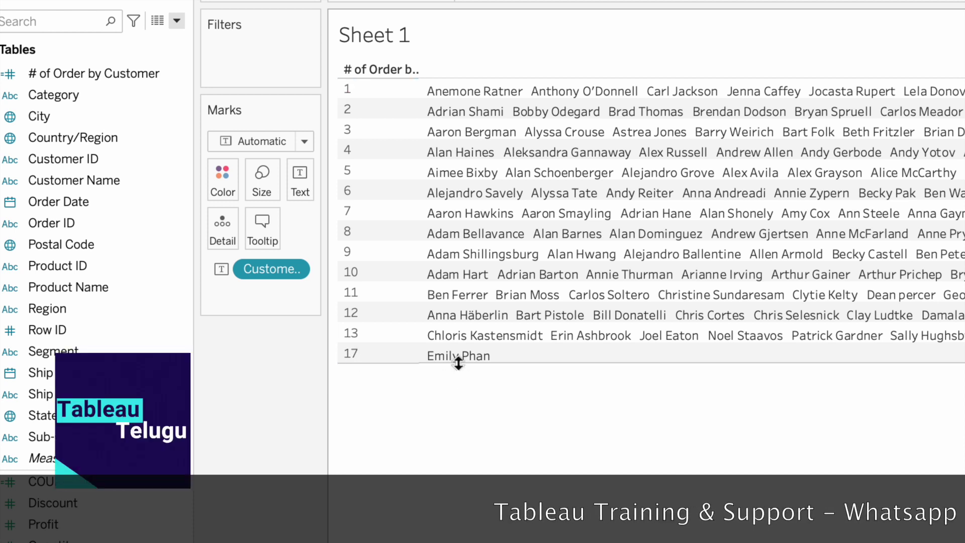
Bring up the options menu for the Customer Name field in the view
mouse_move(478, 362)
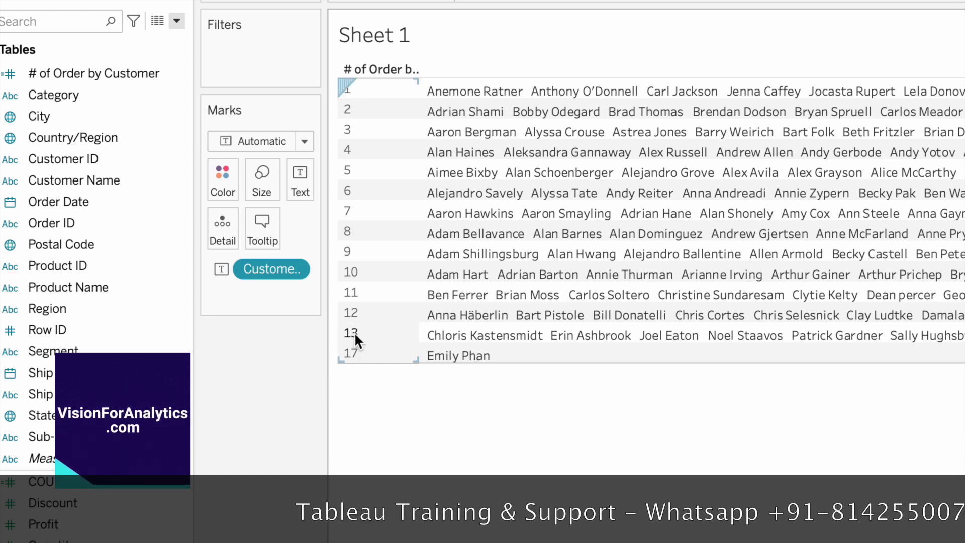
mouse_move(609, 334)
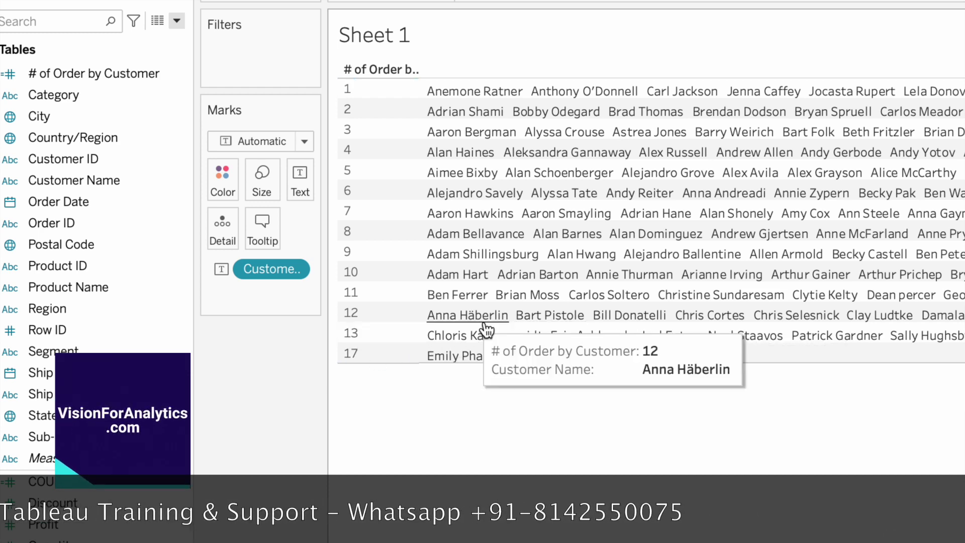
mouse_move(522, 335)
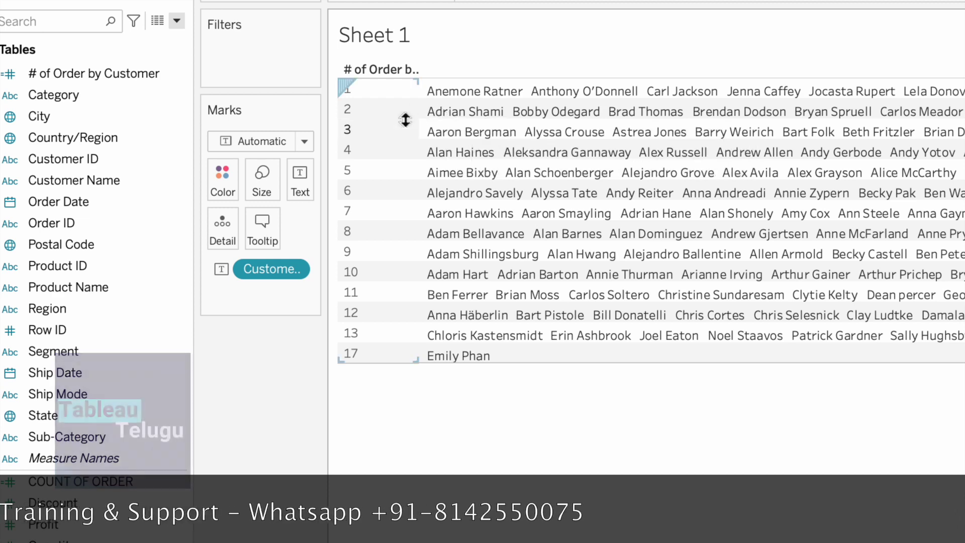
mouse_move(597, 91)
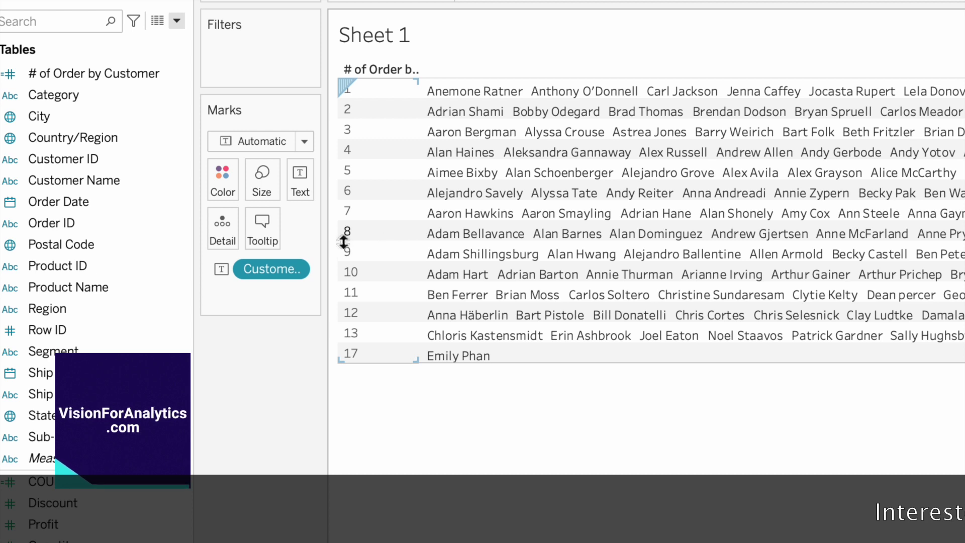
left_click(290, 267)
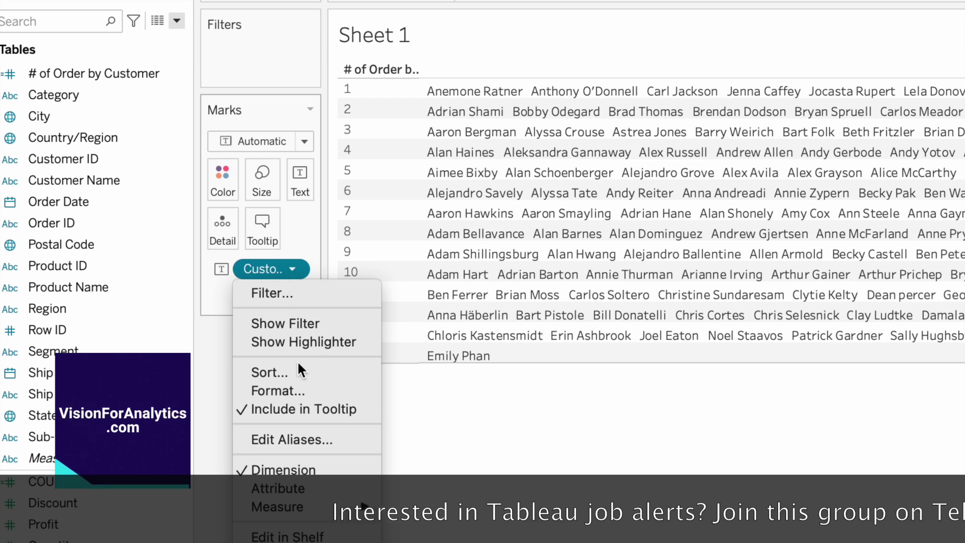
Change Customer Name to a Count (Distinct) measure, then start a blank Sheet 2
mouse_move(304, 503)
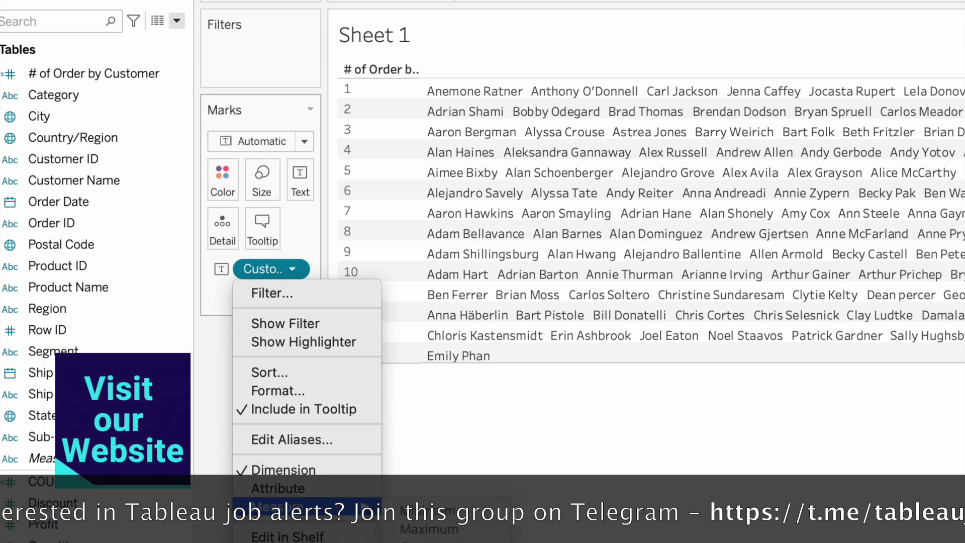
left_click(440, 492)
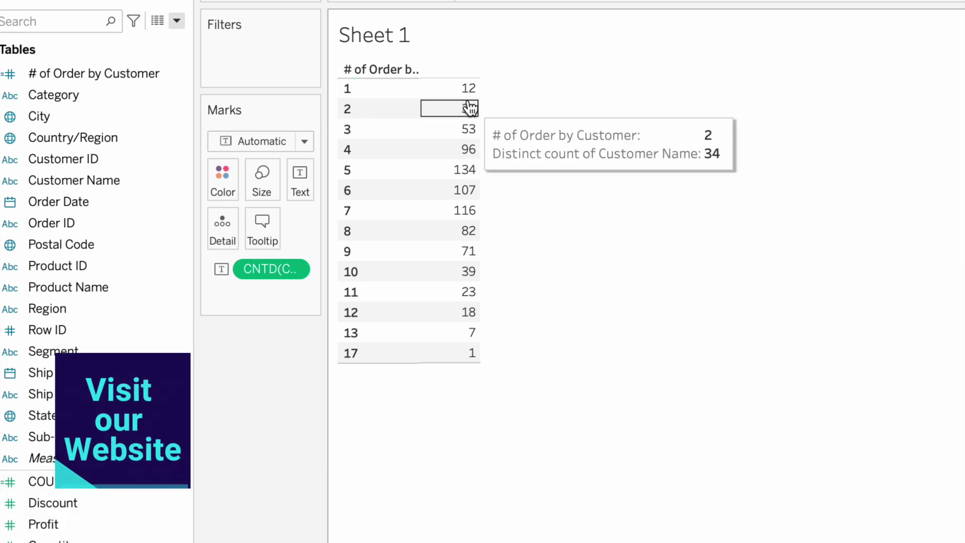
mouse_move(477, 98)
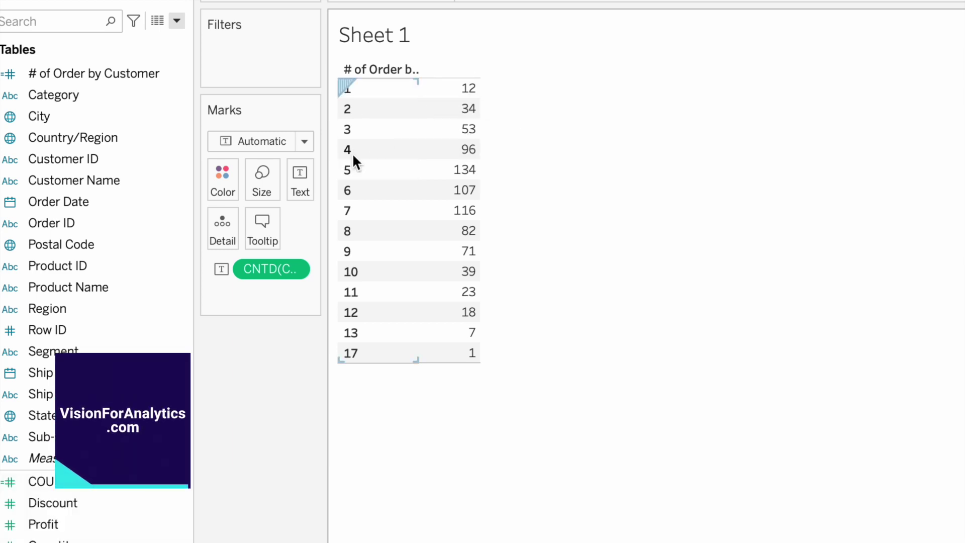
mouse_move(470, 160)
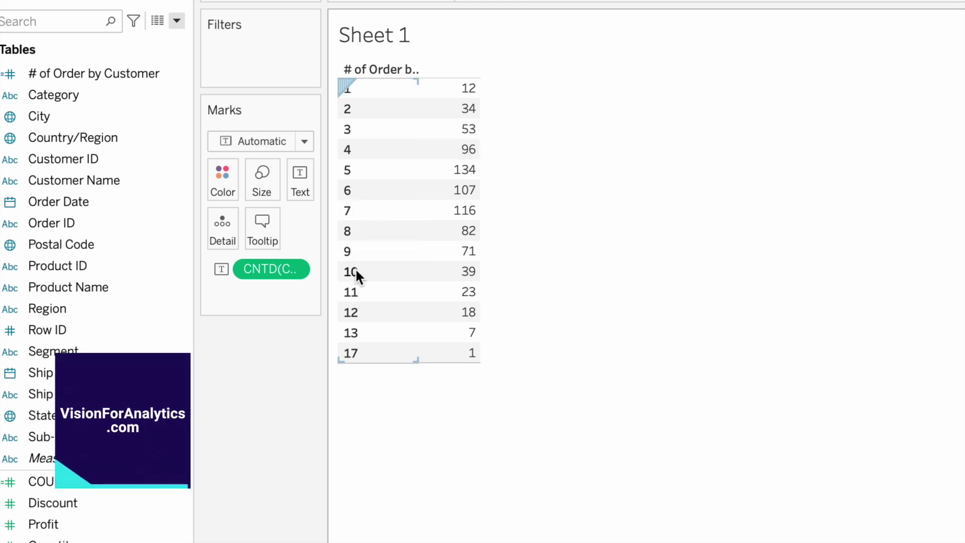
mouse_move(469, 276)
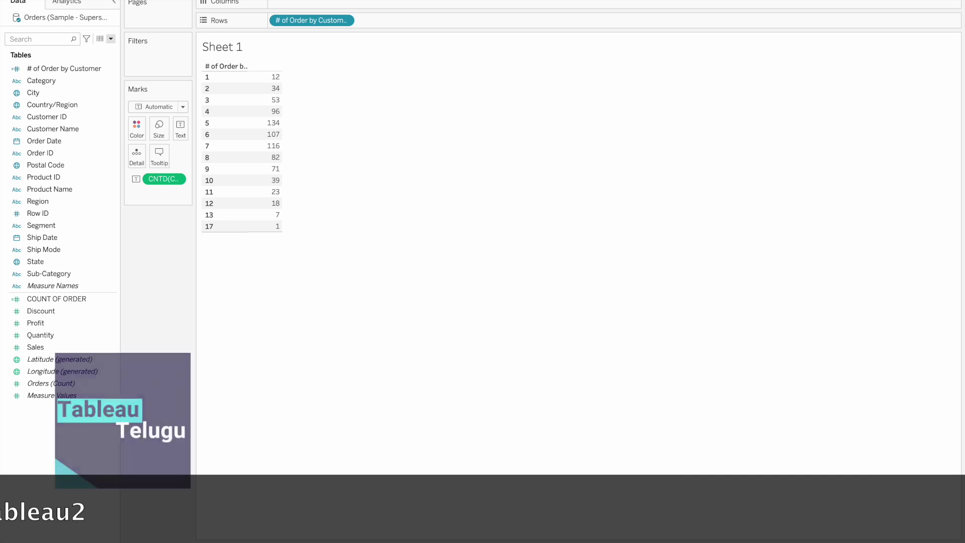
key("ctrl+m")
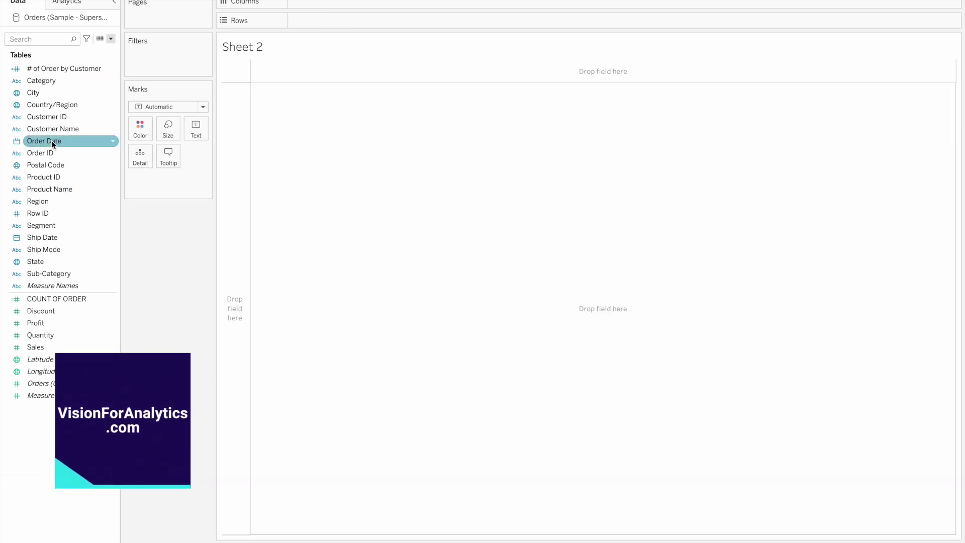
Put Customer Name and Order Date on Rows, showing Order Date as discrete exact dates
left_click_drag(52, 129, 315, 18)
left_click_drag(29, 143, 388, 21)
right_click(388, 21)
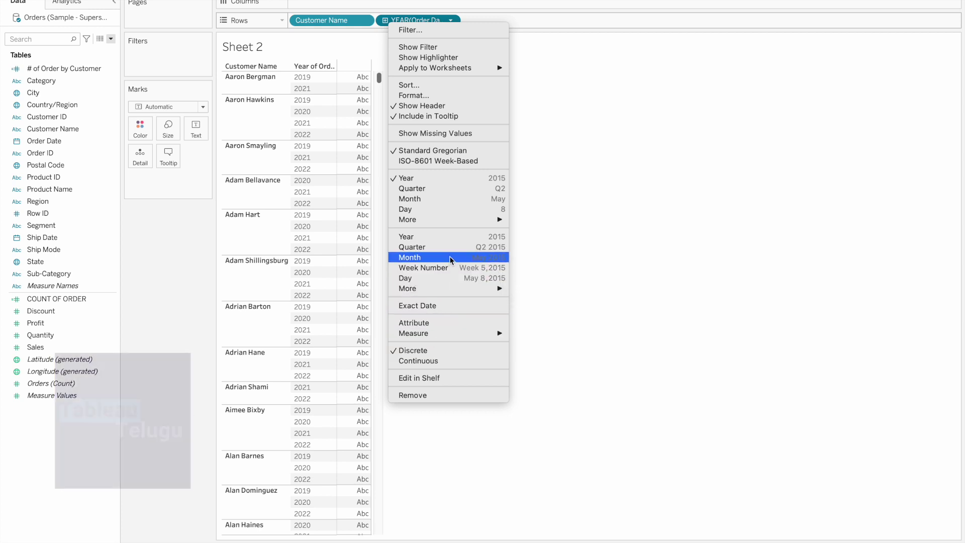
key("Escape")
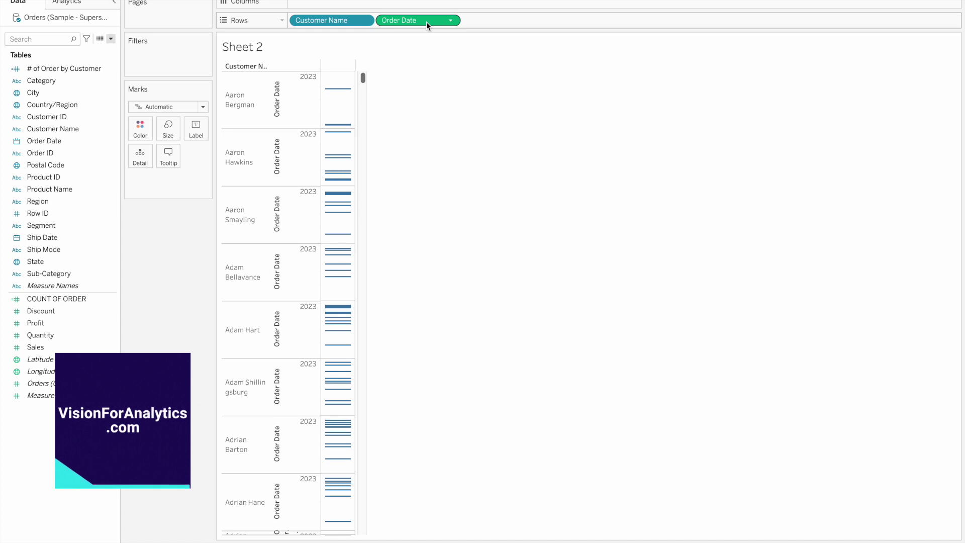
right_click(426, 22)
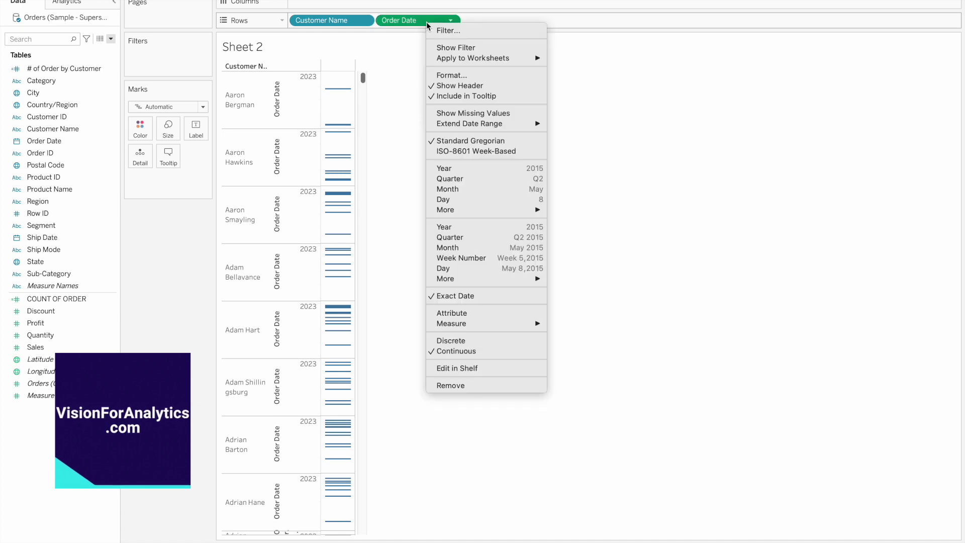
left_click(480, 342)
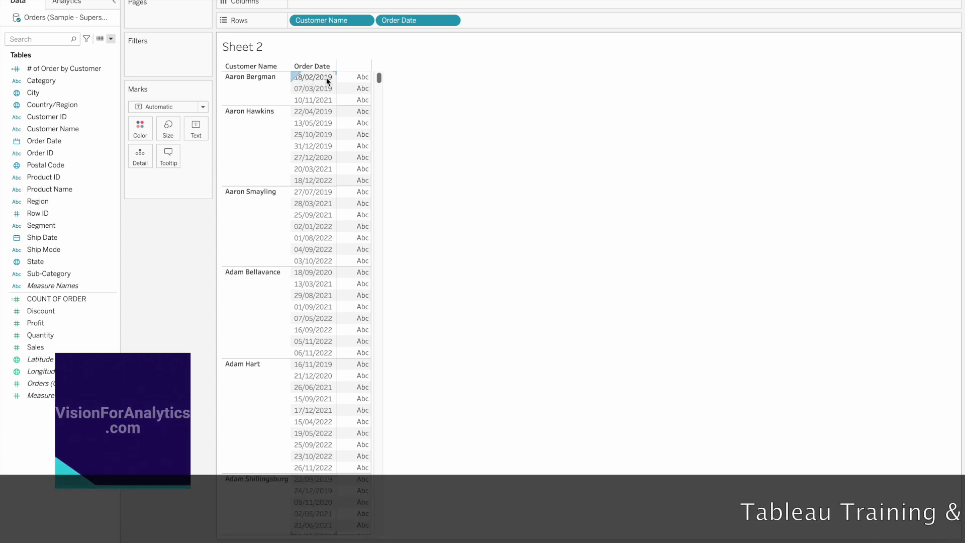
mouse_move(357, 79)
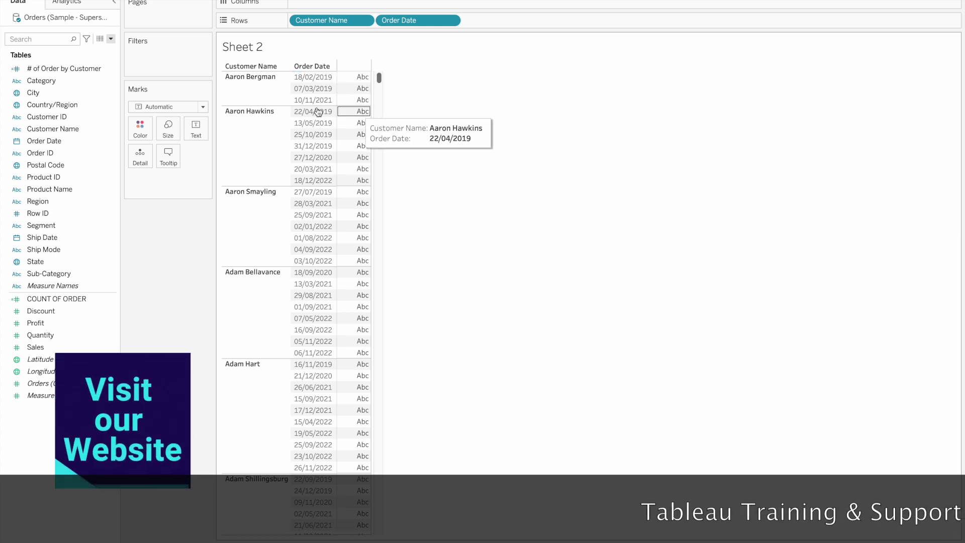
left_click(45, 153)
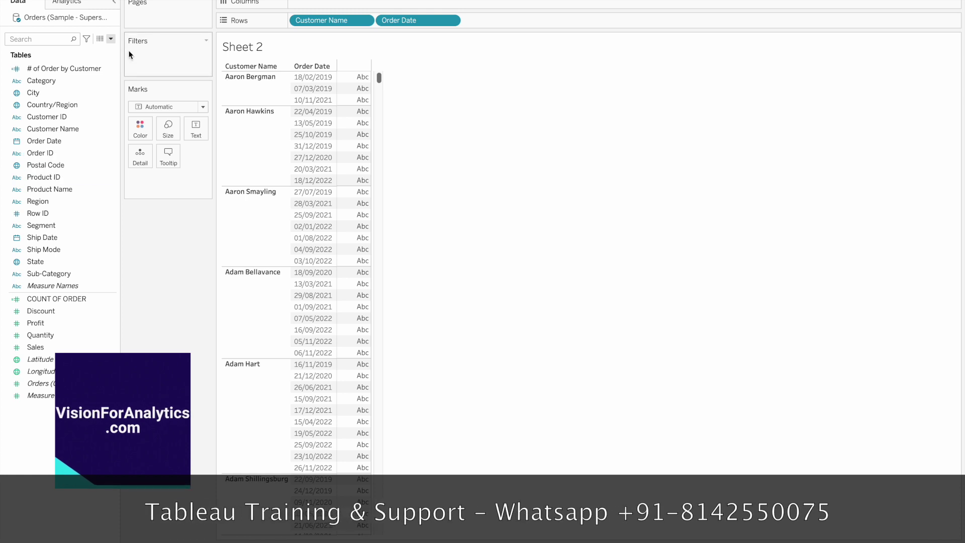
Start a new calculated field and name it Customer First Purchase Date
left_click(114, 38)
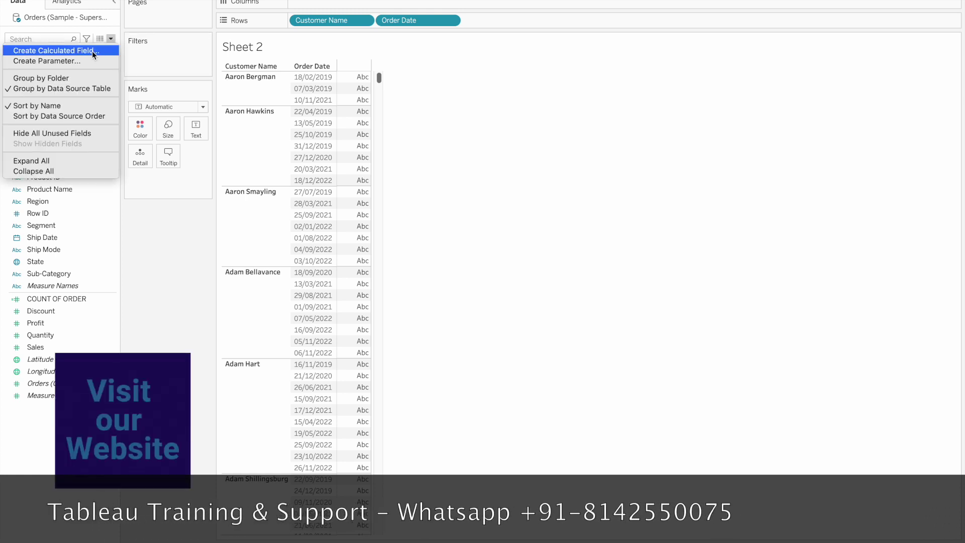
left_click(92, 50)
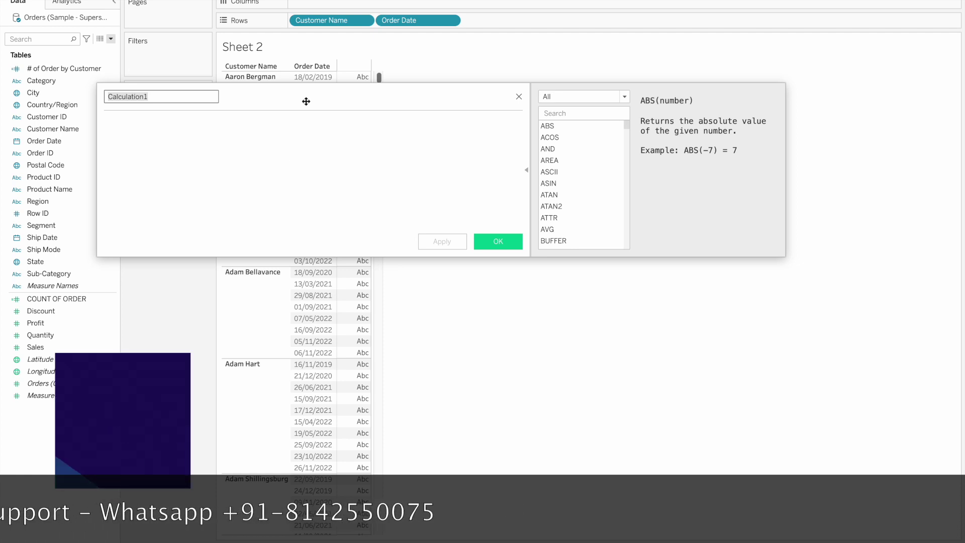
left_click_drag(306, 99, 423, 165)
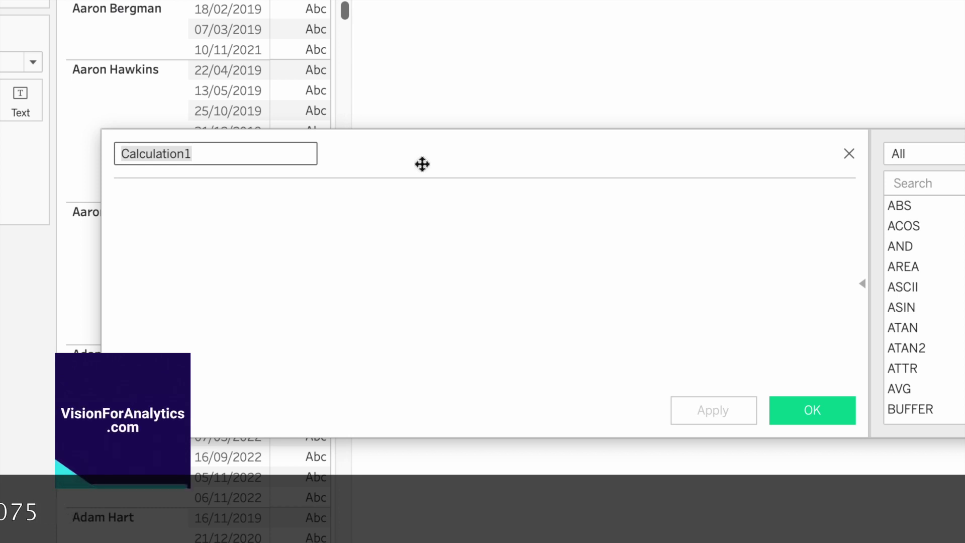
type("Cur")
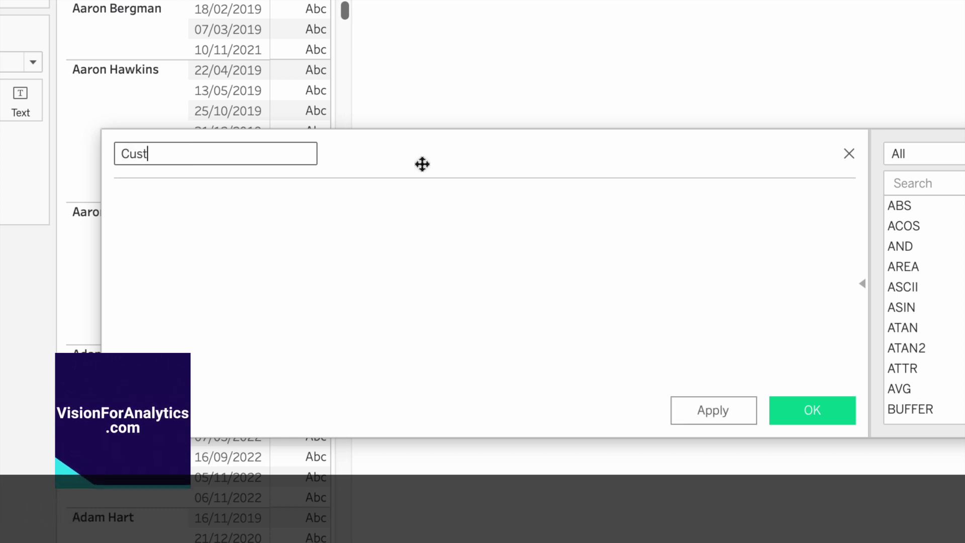
type("tomer First Purchase Date")
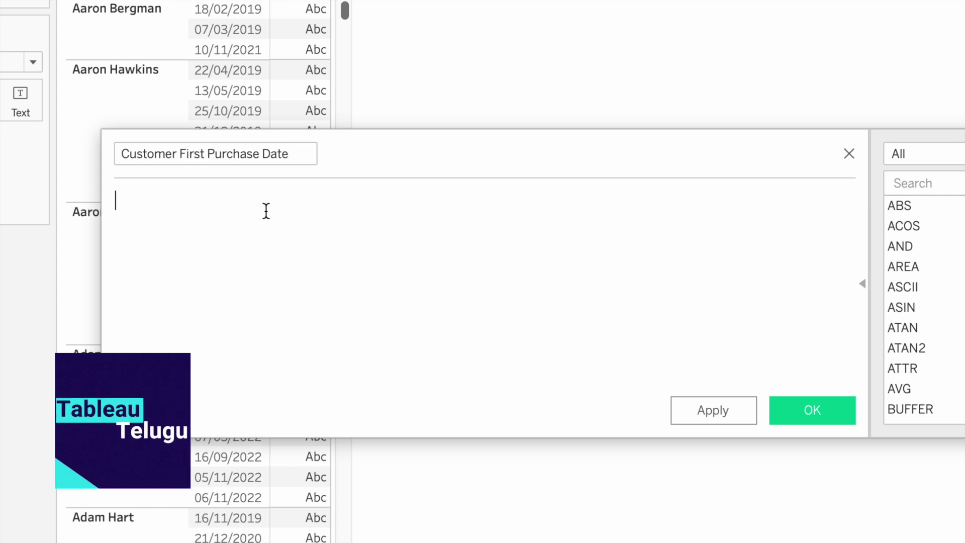
Enter {FIXED [Customer ID]: MIN([Order Date])} and save the calculation
type("{FIXED")
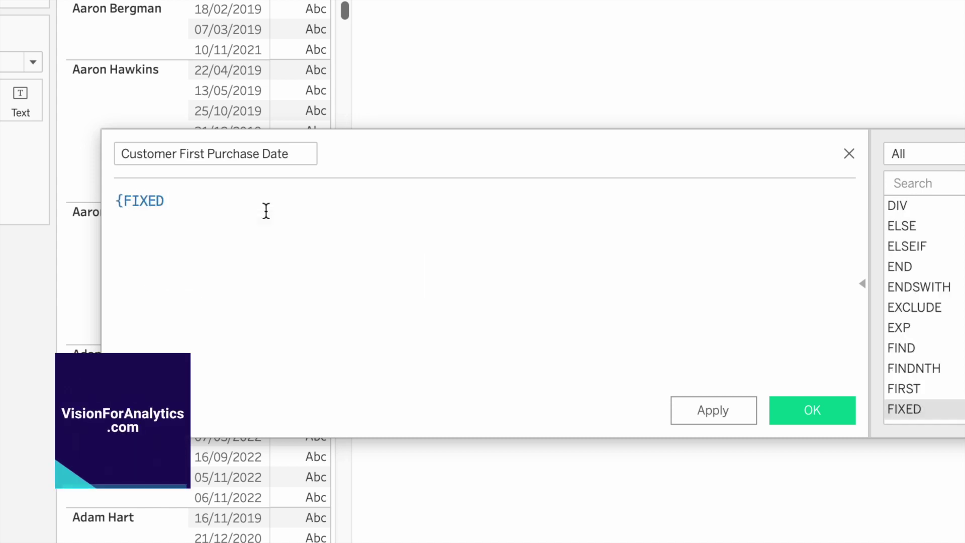
type(" cus")
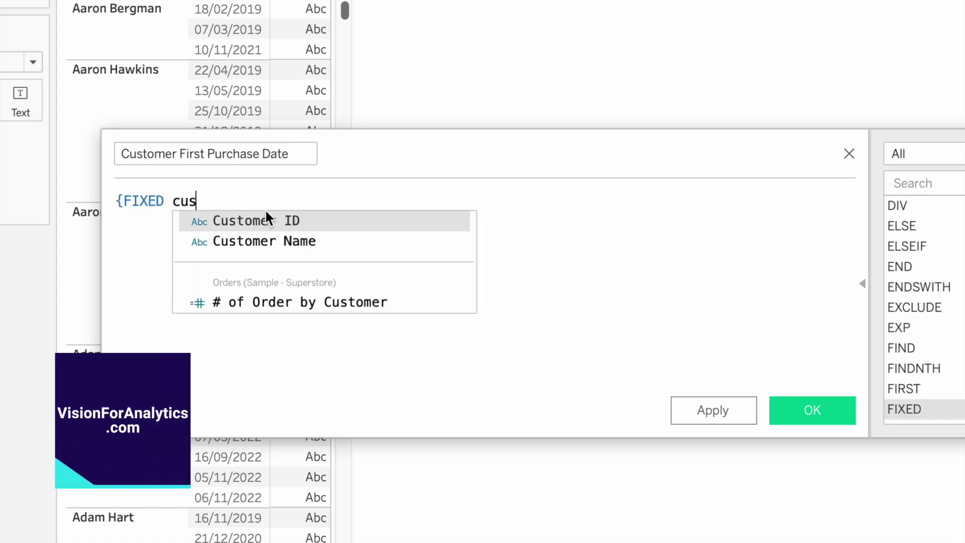
key("Return")
type(": ")
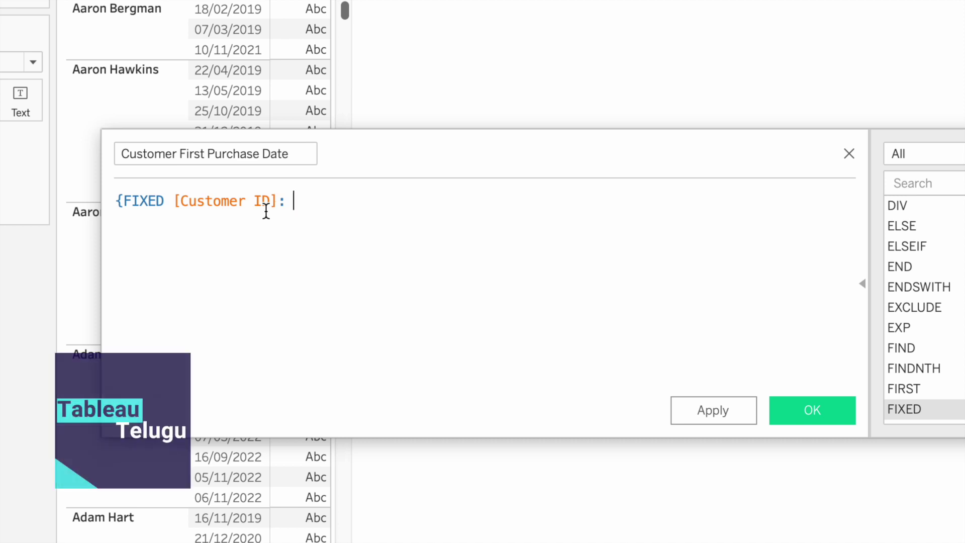
type("min")
key("Return")
type("ord")
key("Return")
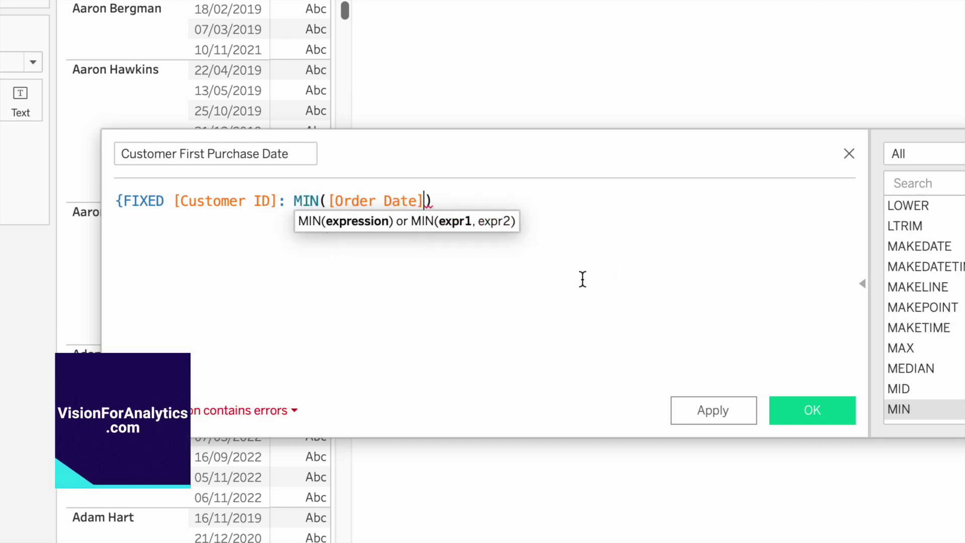
left_click(461, 201)
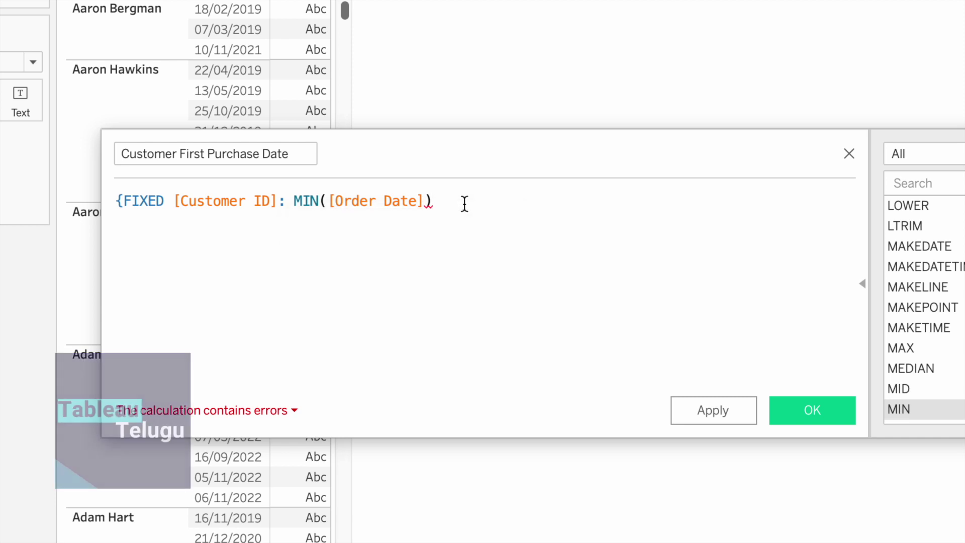
left_click(790, 404)
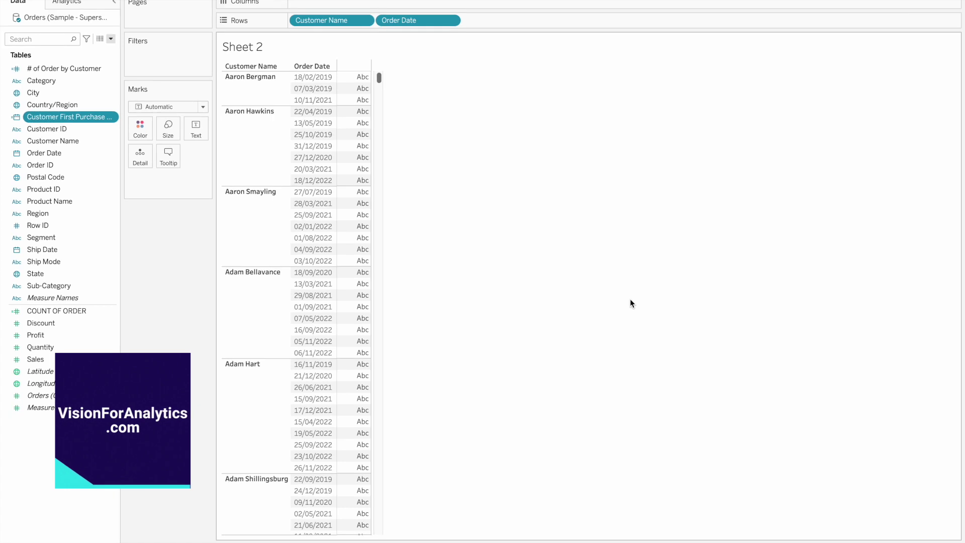
Add Customer First Purchase Date to the Sheet 2 table as exact dates
left_click(48, 118)
left_click_drag(47, 118, 197, 134)
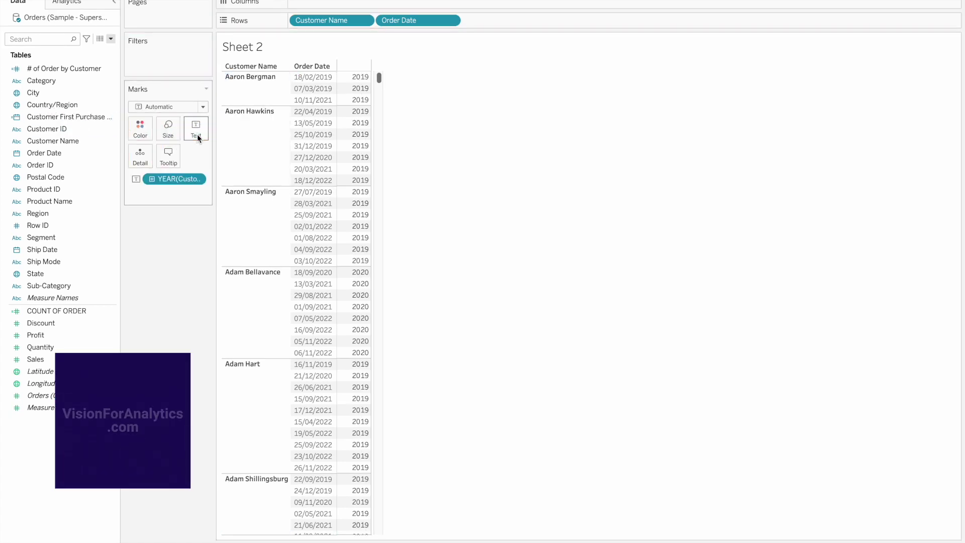
right_click(177, 180)
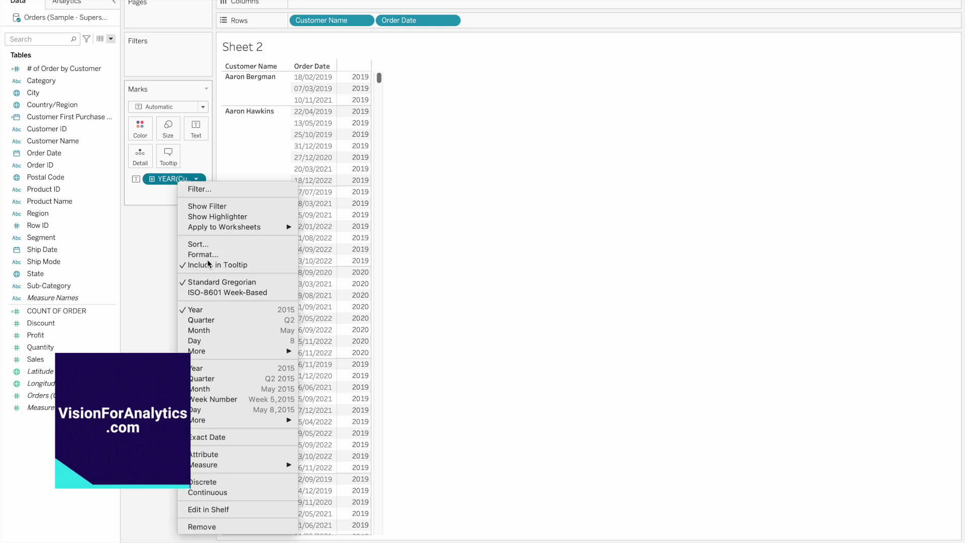
left_click(233, 436)
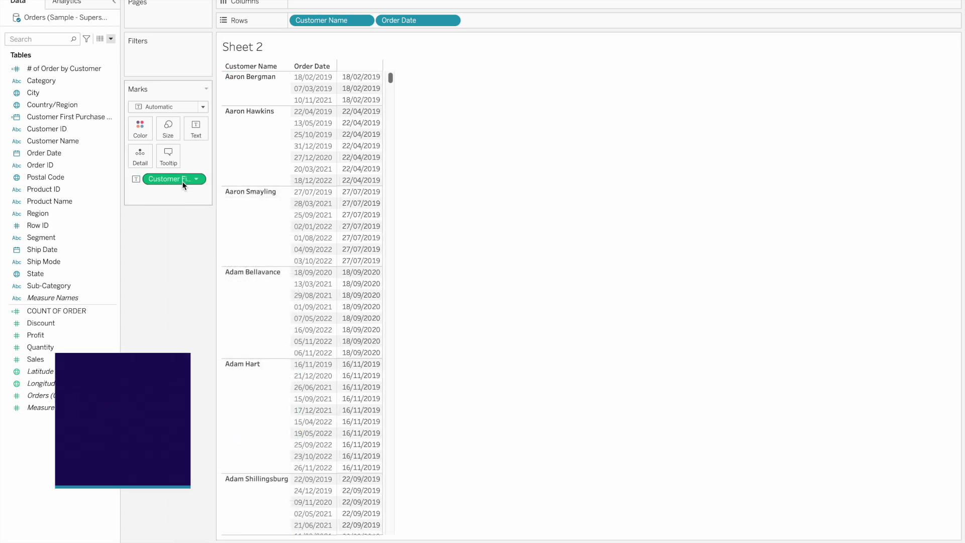
Start a new blank Sheet 3 with Ctrl+M
mouse_move(345, 88)
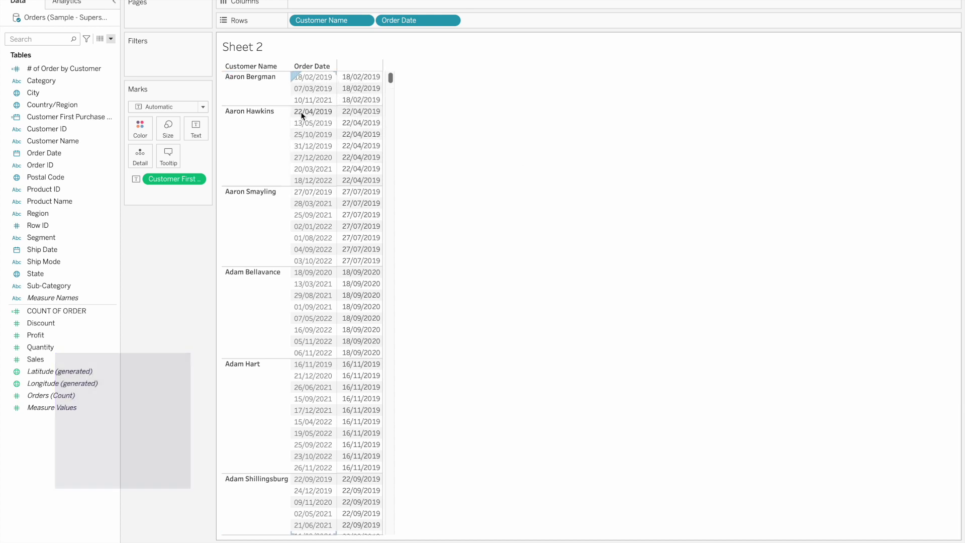
mouse_move(370, 119)
mouse_move(363, 181)
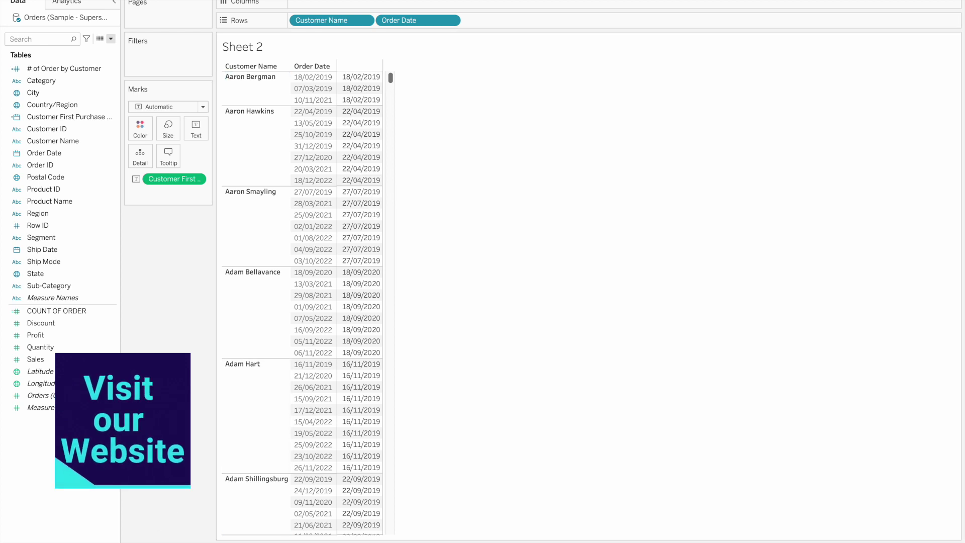
key("ctrl+m")
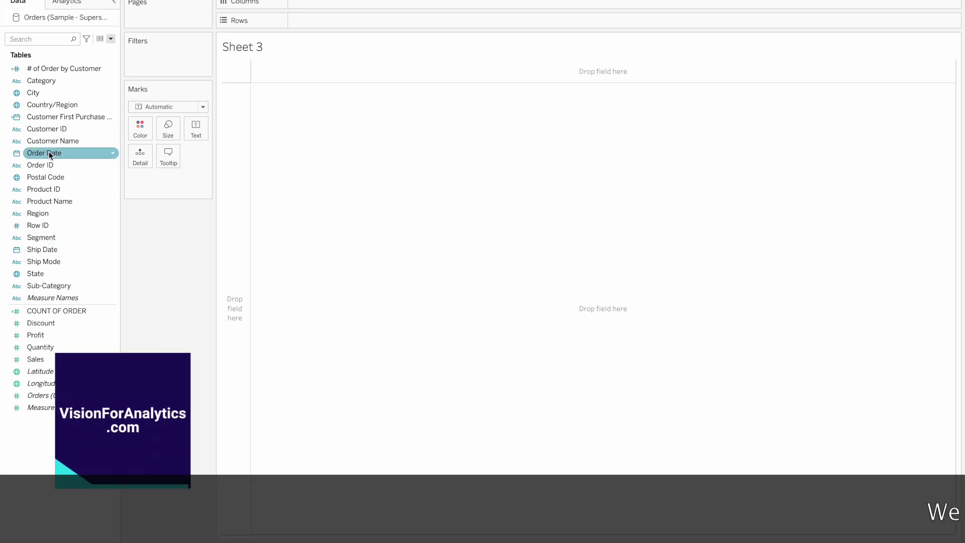
Chart SUM(Sales) by year of Order Date as bars for 2019–2022
left_click_drag(50, 152, 317, 6)
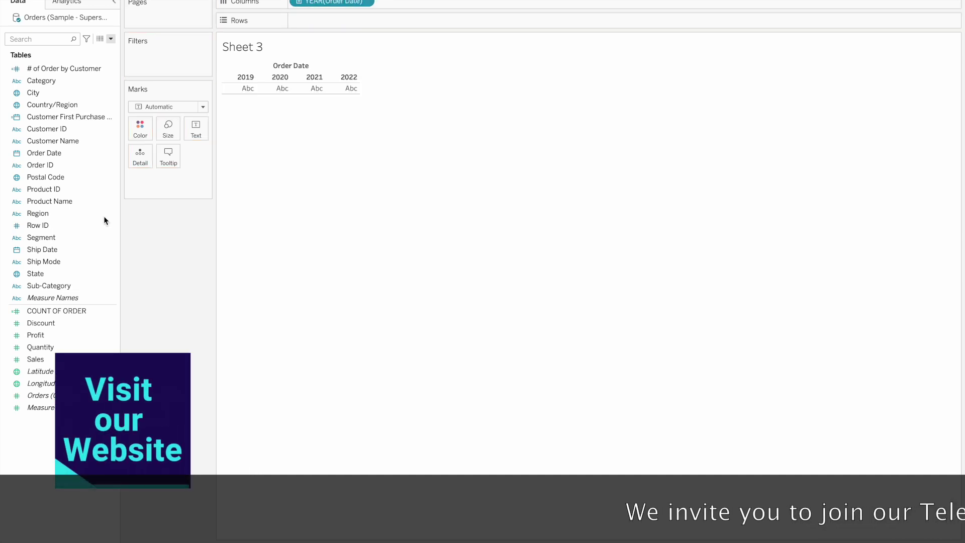
left_click_drag(45, 359, 324, 26)
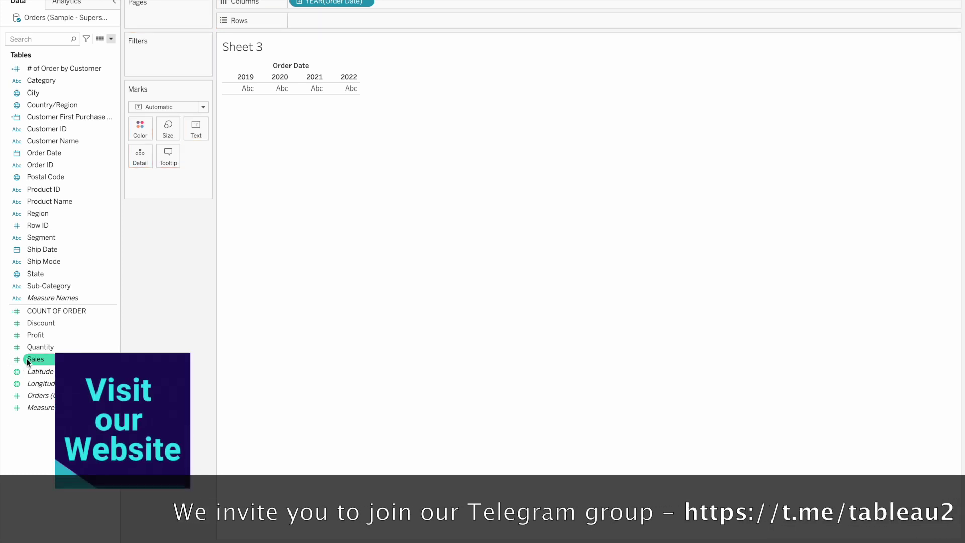
left_click_drag(35, 359, 342, 19)
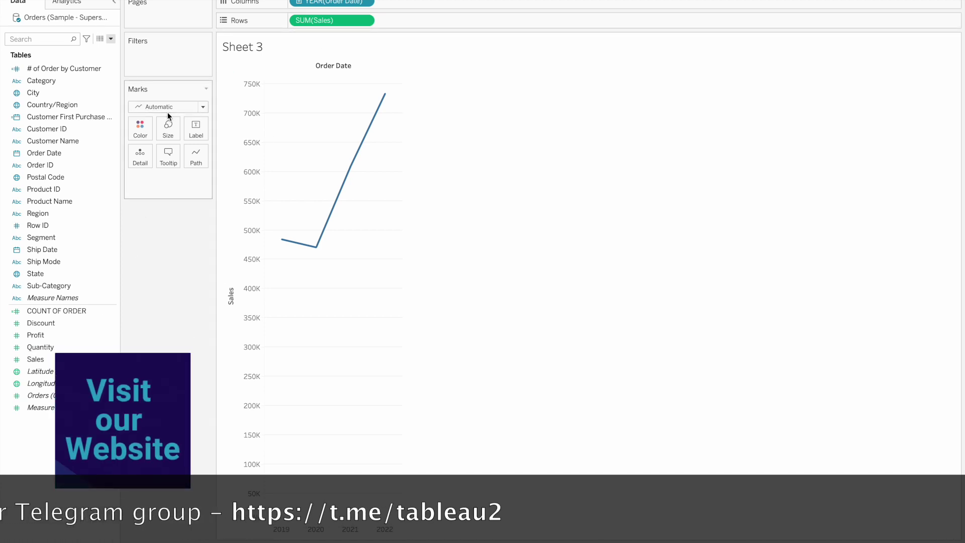
left_click(197, 106)
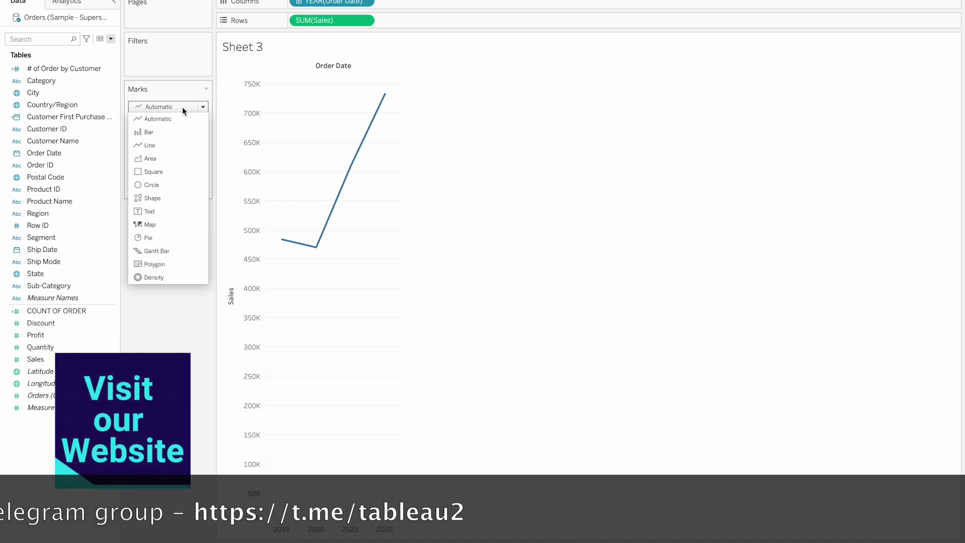
left_click(164, 133)
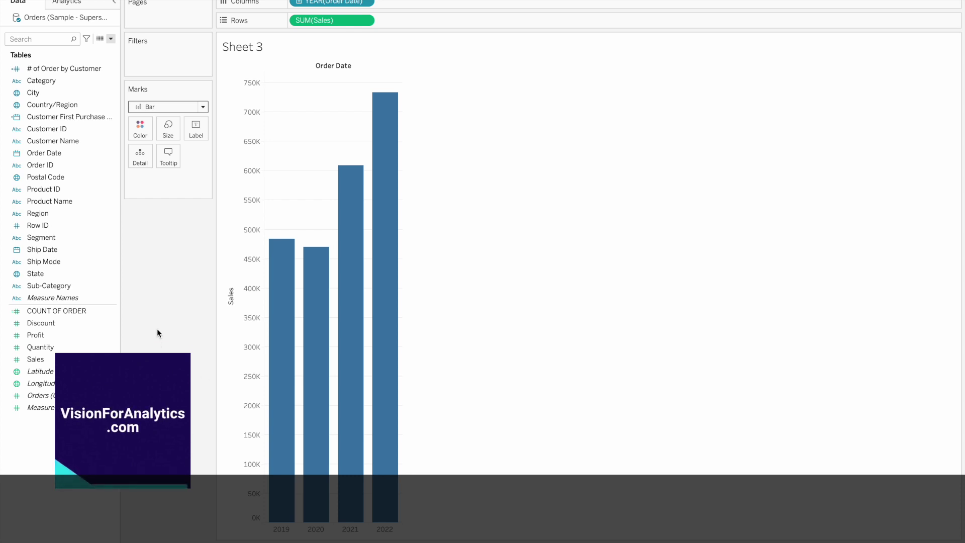
left_click(37, 202)
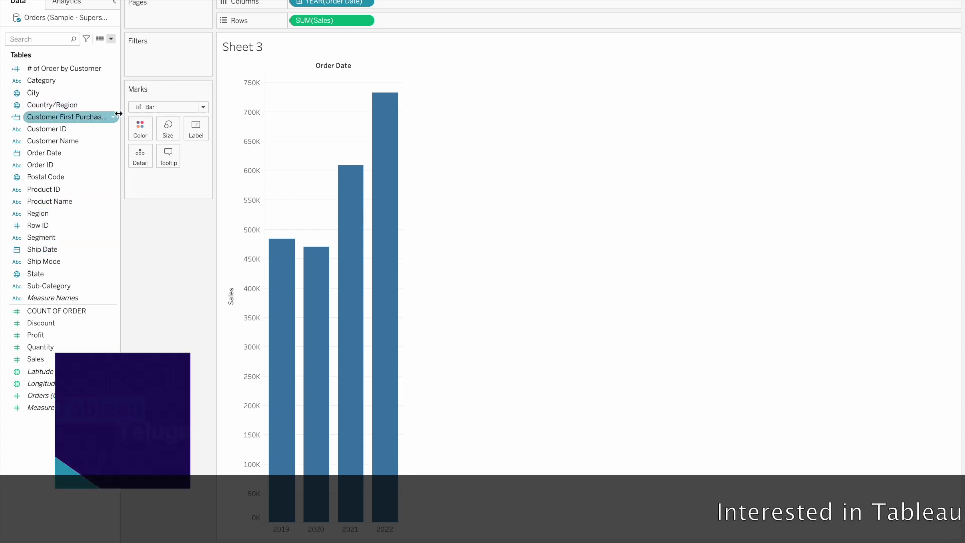
Widen the Data pane, colour bars by Customer First Purchase Date, and return to Sheet 2
left_click_drag(118, 113, 206, 113)
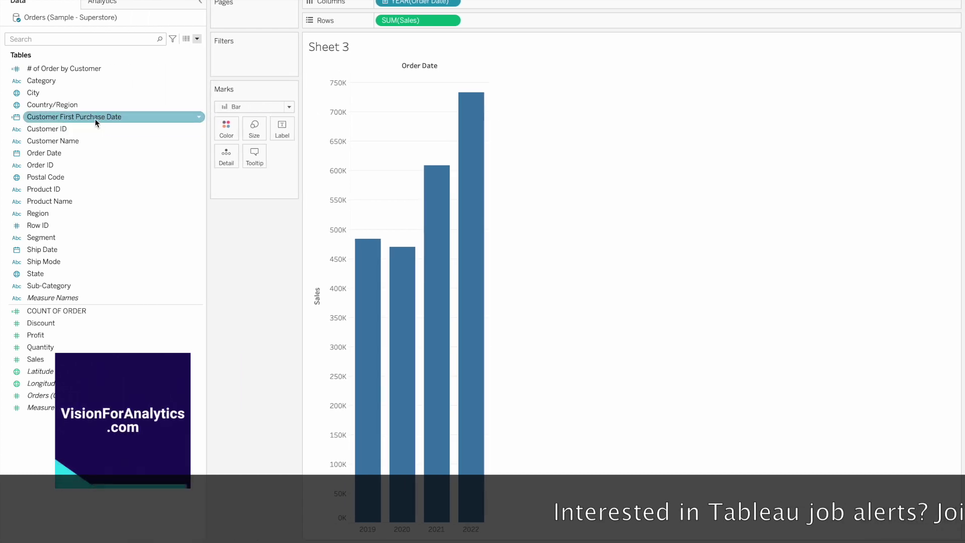
left_click_drag(95, 119, 225, 135)
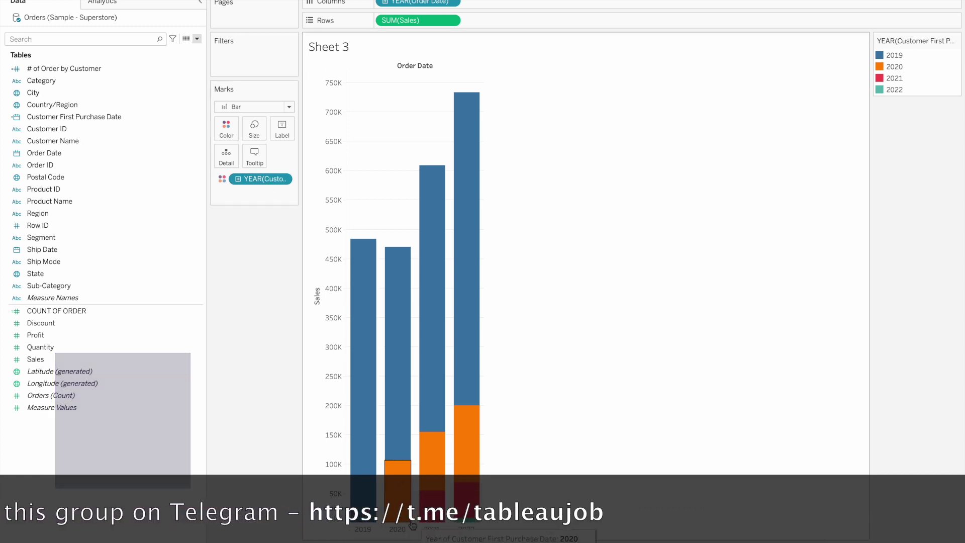
mouse_move(401, 502)
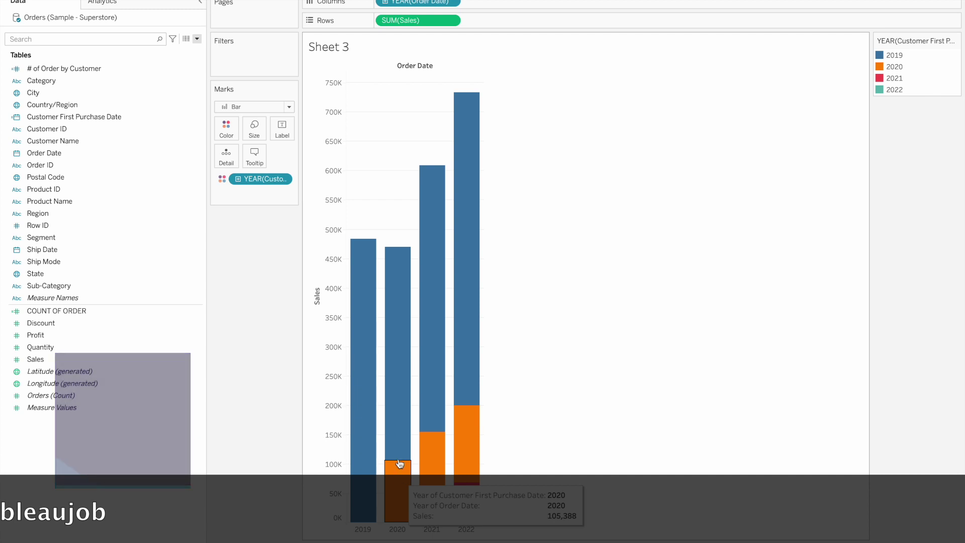
mouse_move(399, 411)
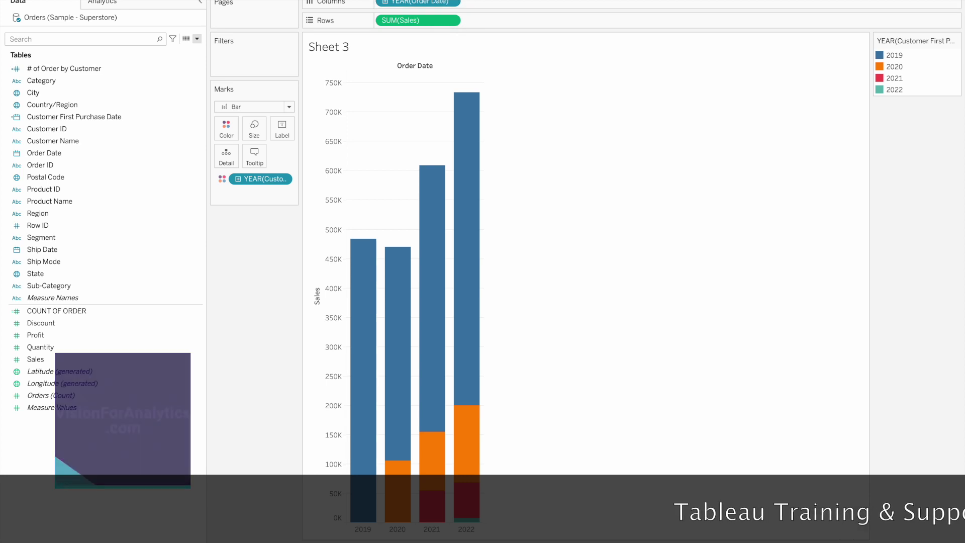
left_click(222, 536)
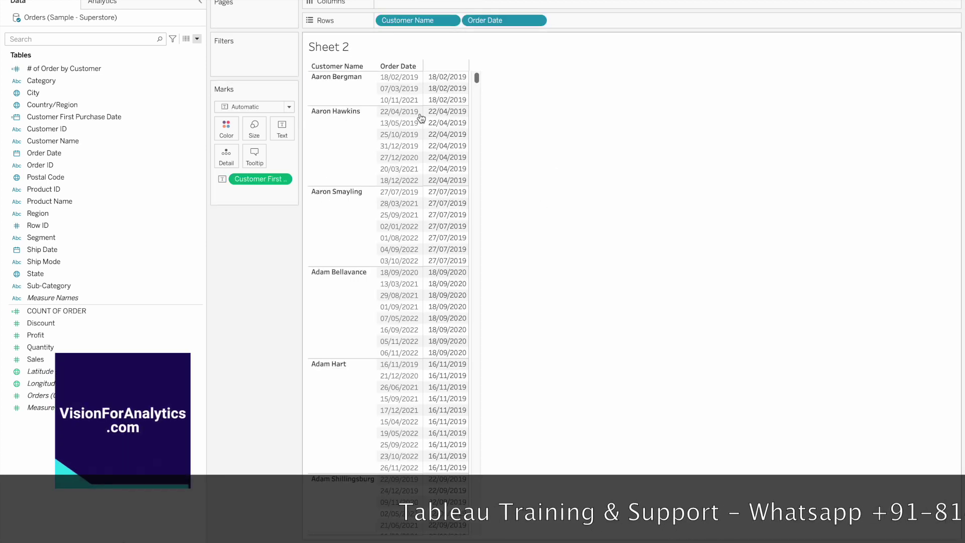
After comparing with Sheet 3's bar chart, put SUM(Sales) on Sheet 2's Rows shelf
mouse_move(435, 146)
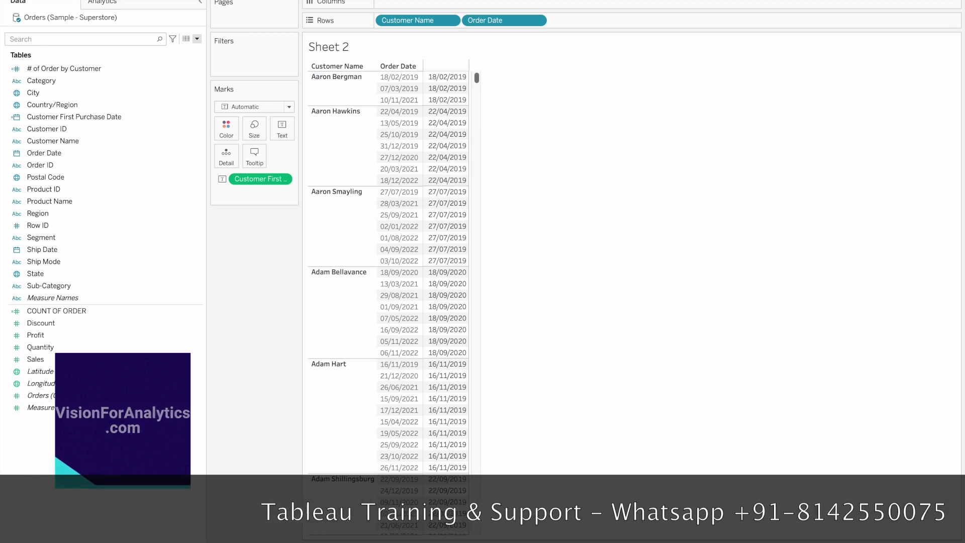
left_click(267, 536)
left_click(231, 536)
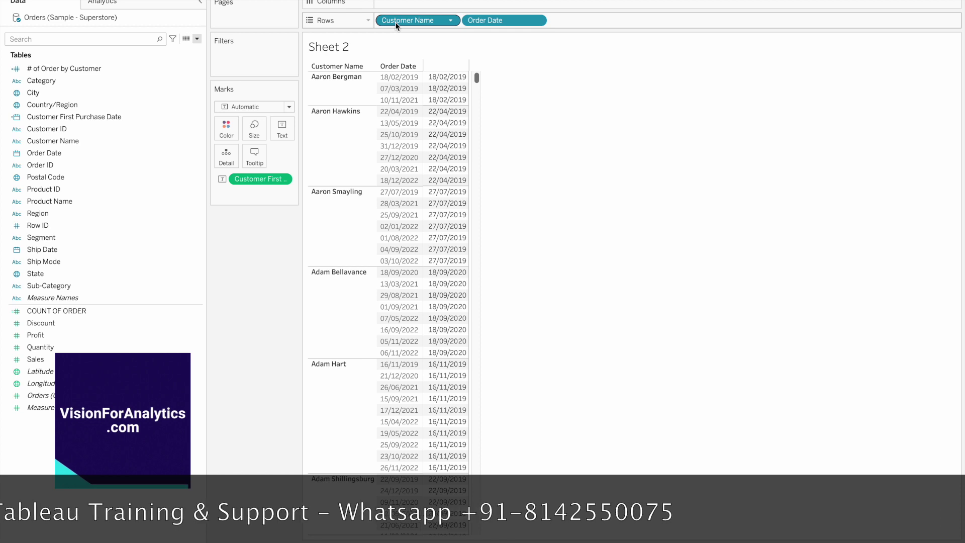
left_click(267, 536)
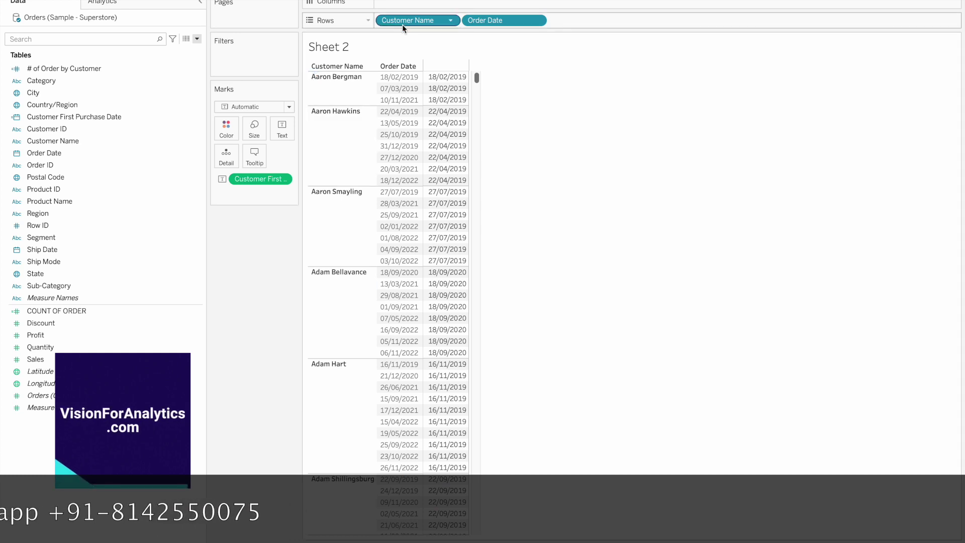
mouse_move(404, 19)
left_mouse_down()
mouse_move(255, 244)
mouse_move(437, 4)
mouse_move(408, 19)
left_mouse_up()
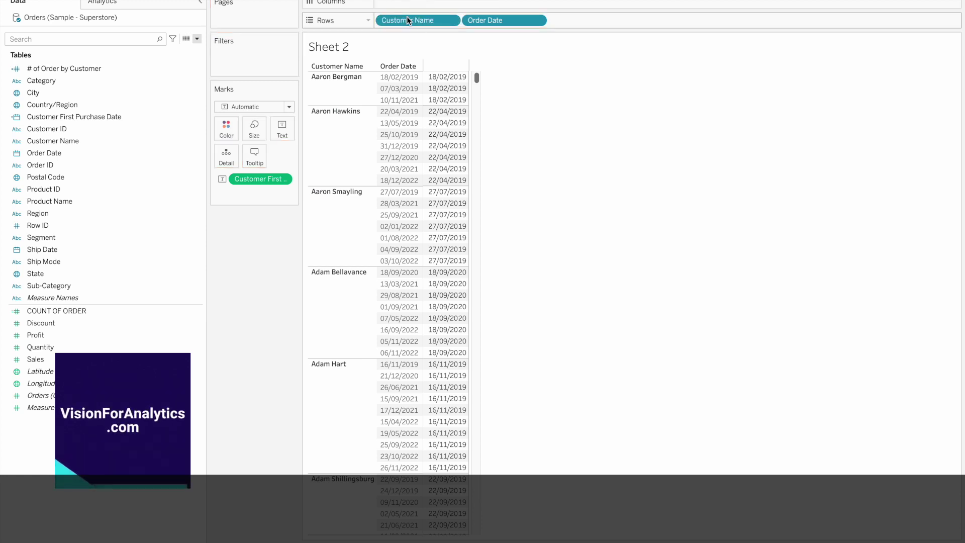
left_click(104, 286)
left_click_drag(35, 358, 605, 17)
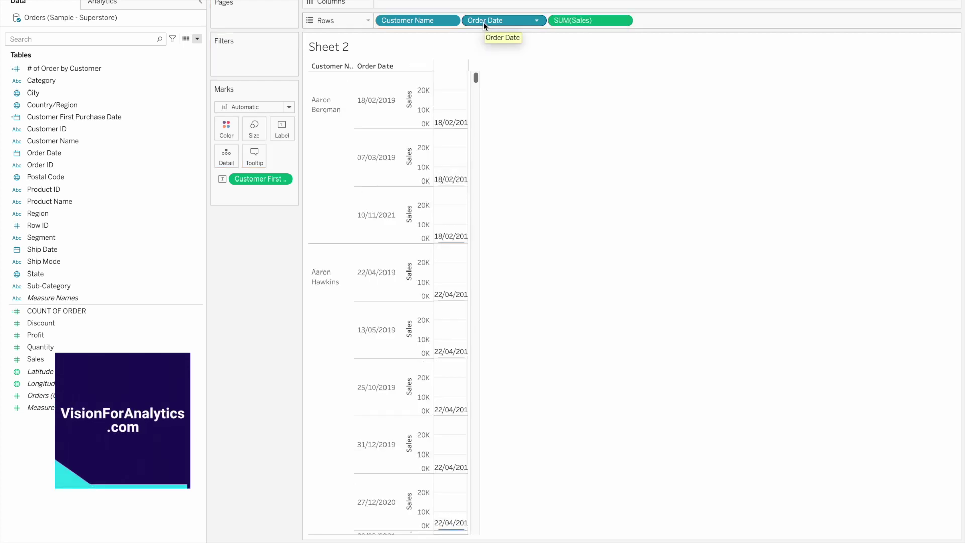
Move Order Date from Rows to Columns and show it by Year
left_click_drag(483, 22, 414, 6)
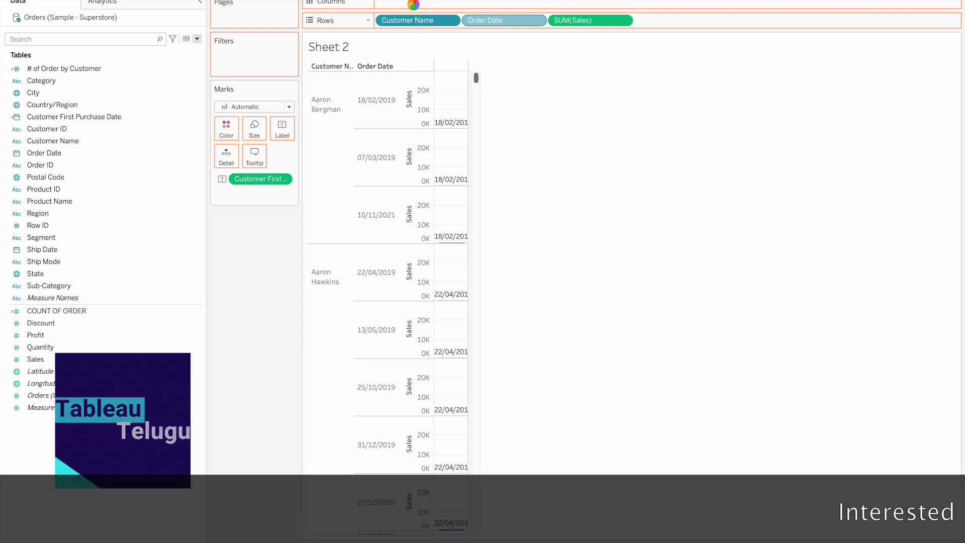
left_click_drag(413, 5, 415, 6)
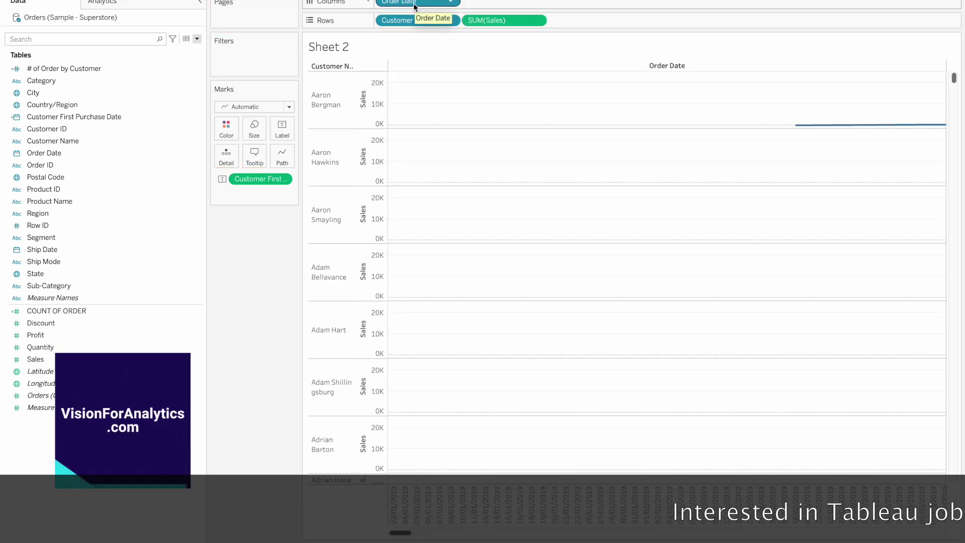
left_click(452, 3)
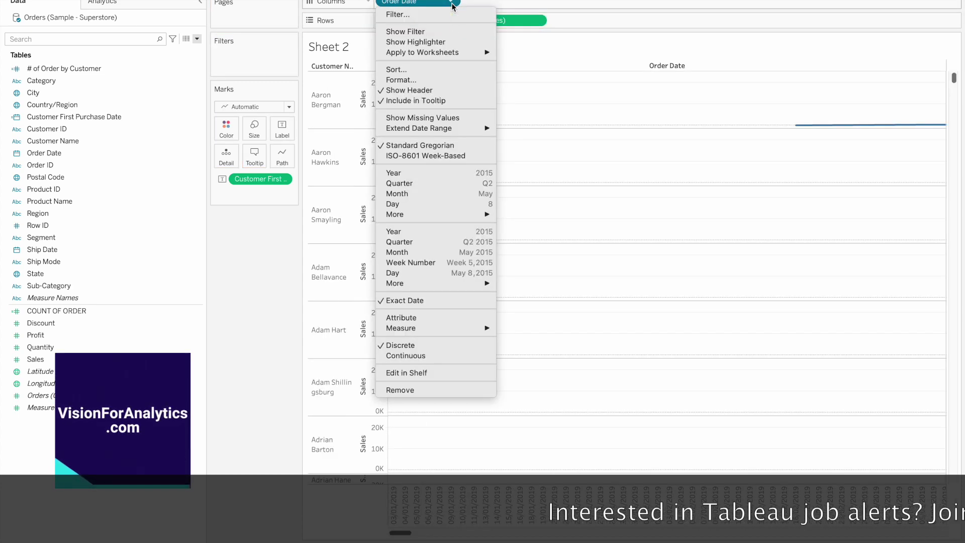
left_click(441, 173)
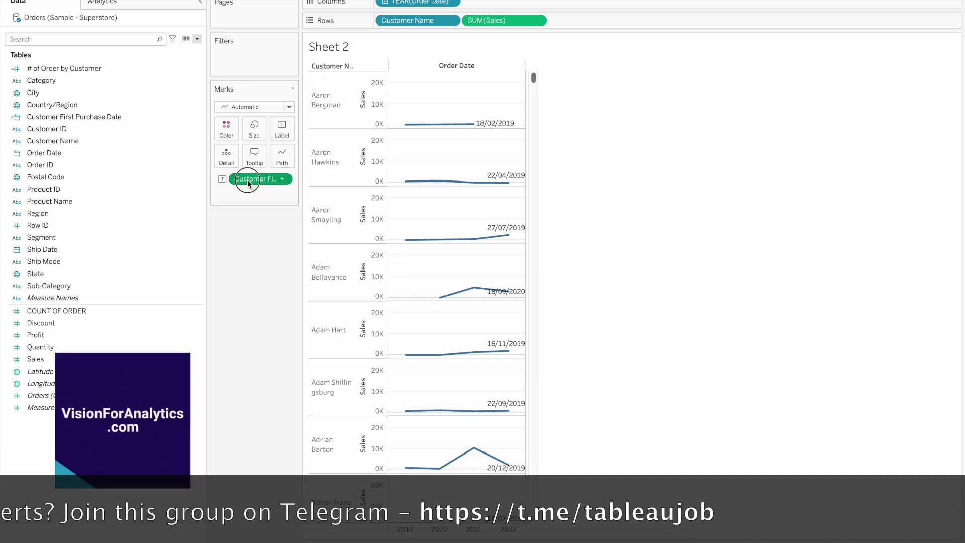
Colour the lines by Customer First Purchase Date and remove Customer Name from Rows
left_click_drag(248, 183, 229, 131)
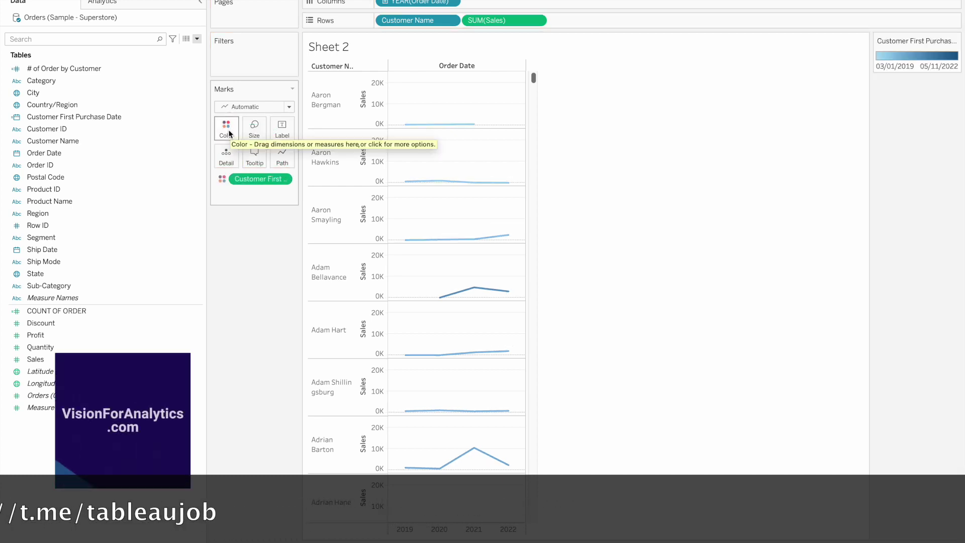
left_click_drag(417, 20, 350, 135)
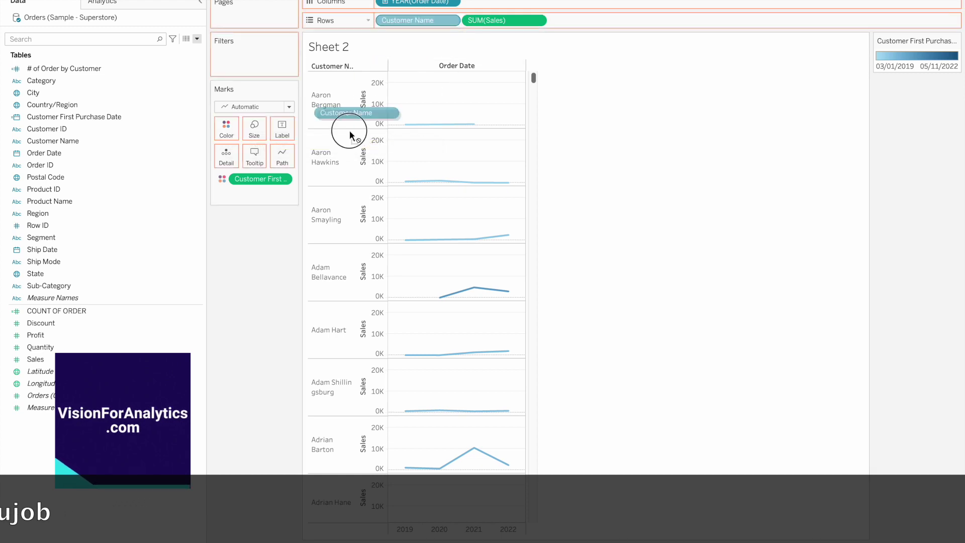
left_click_drag(265, 272, 266, 272)
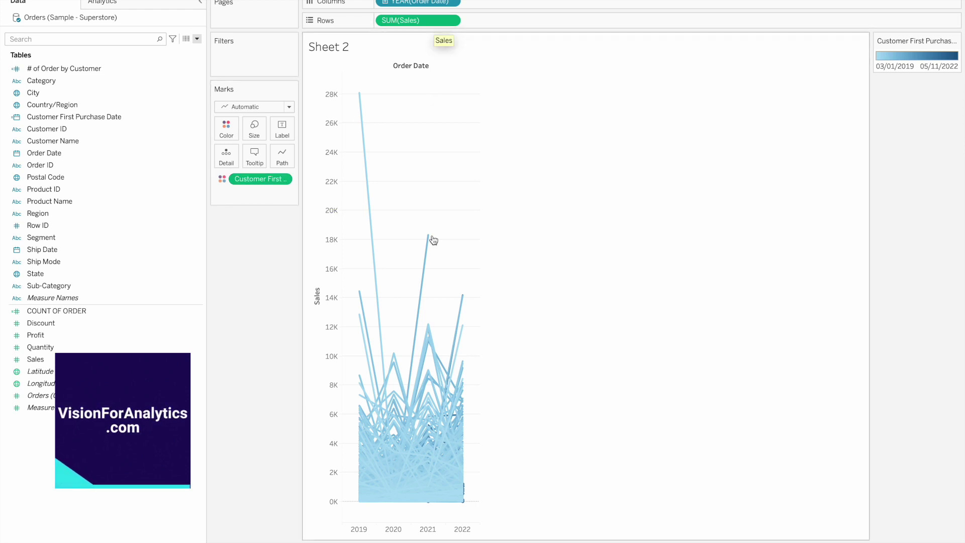
left_click(252, 108)
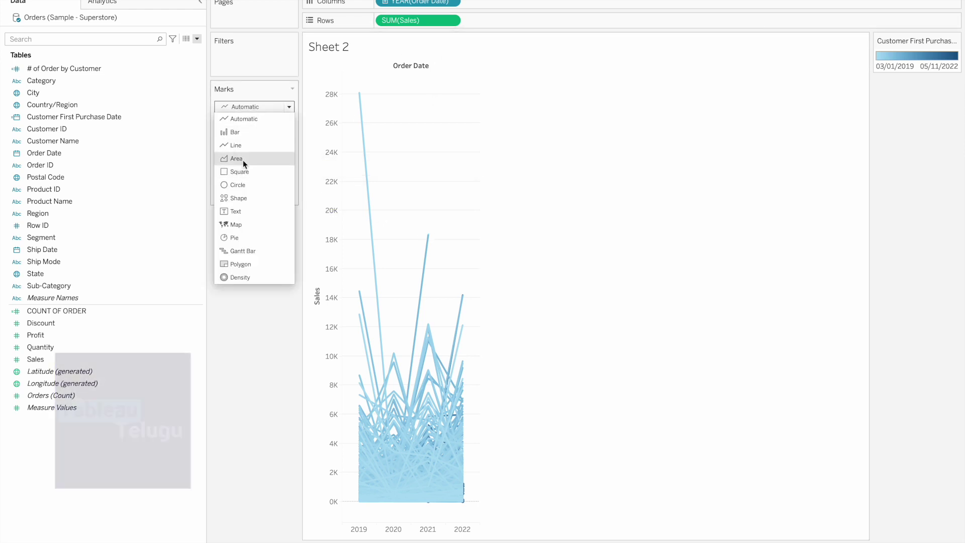
left_click(249, 131)
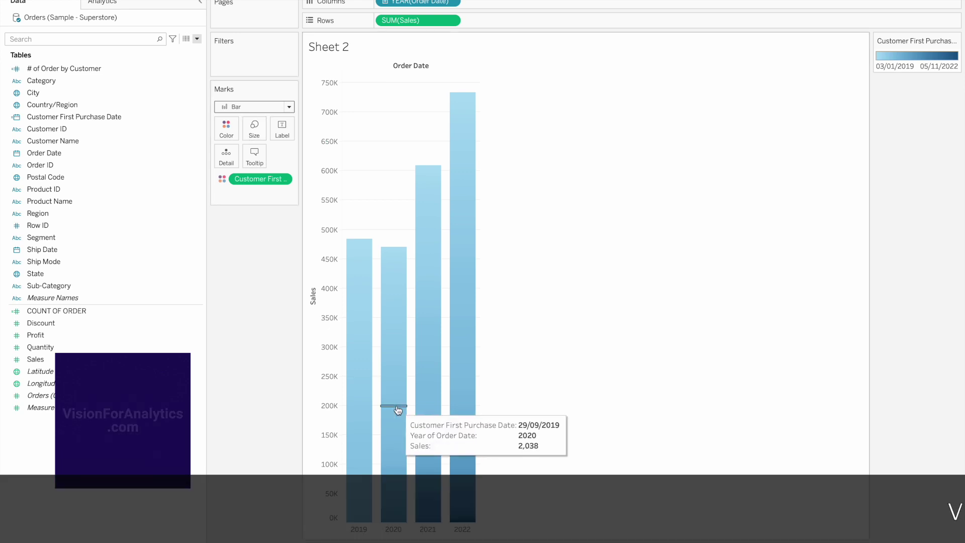
right_click(251, 182)
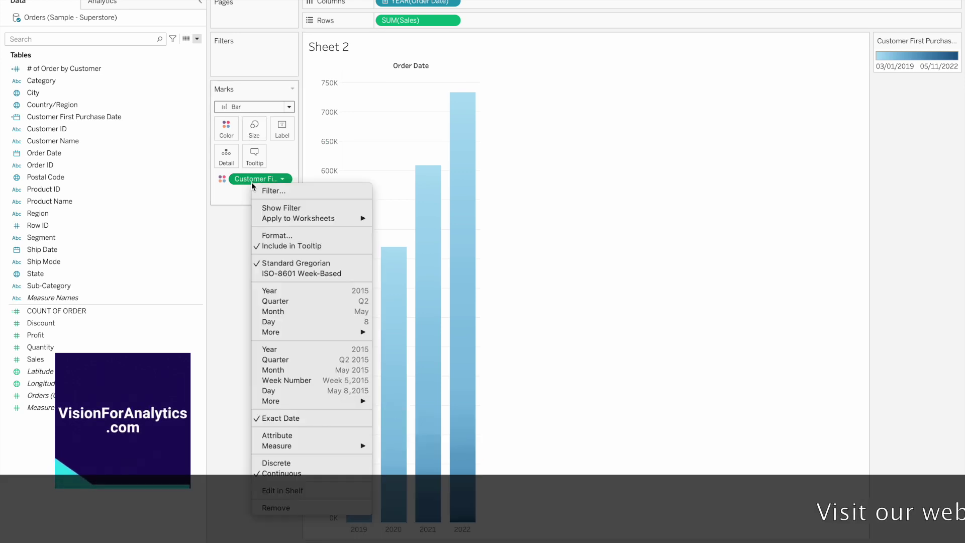
left_click(605, 362)
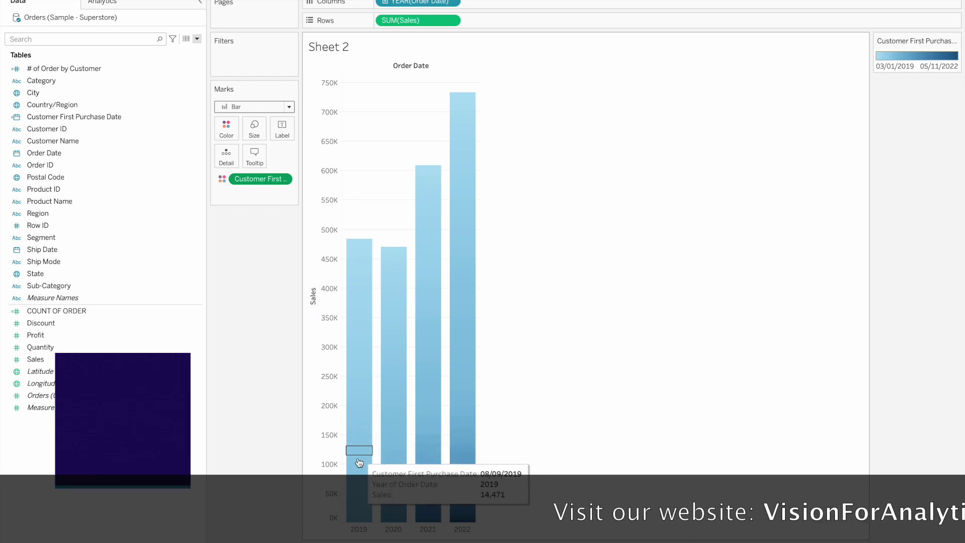
mouse_move(359, 491)
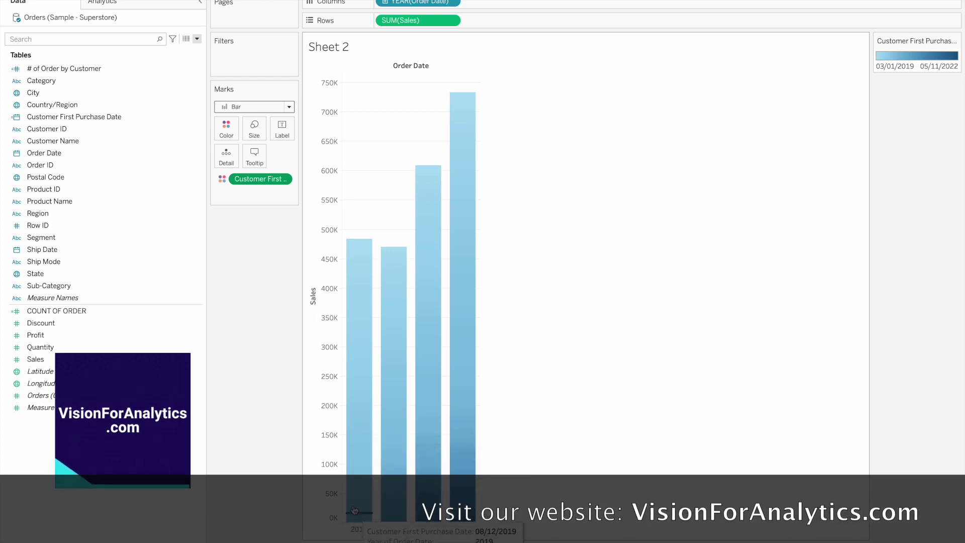
mouse_move(352, 461)
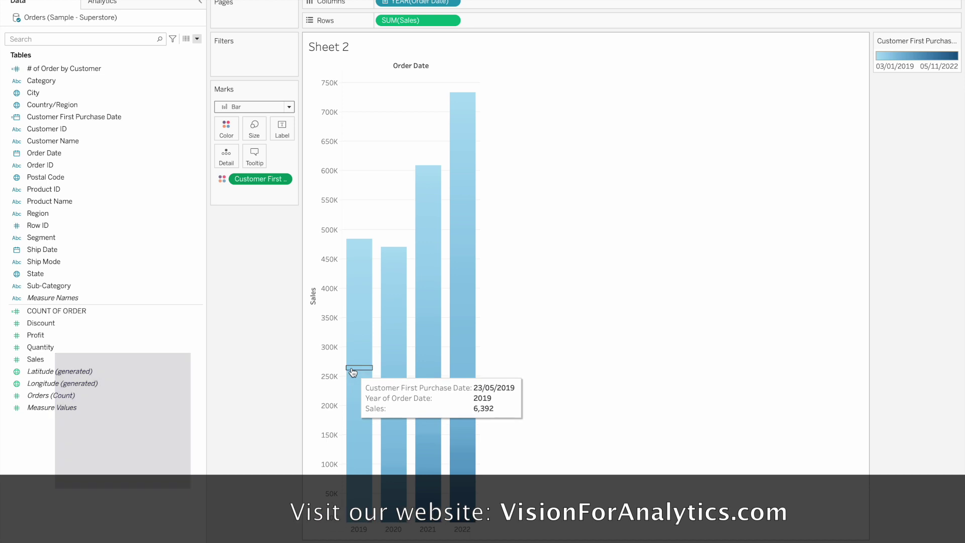
mouse_move(361, 327)
mouse_move(362, 251)
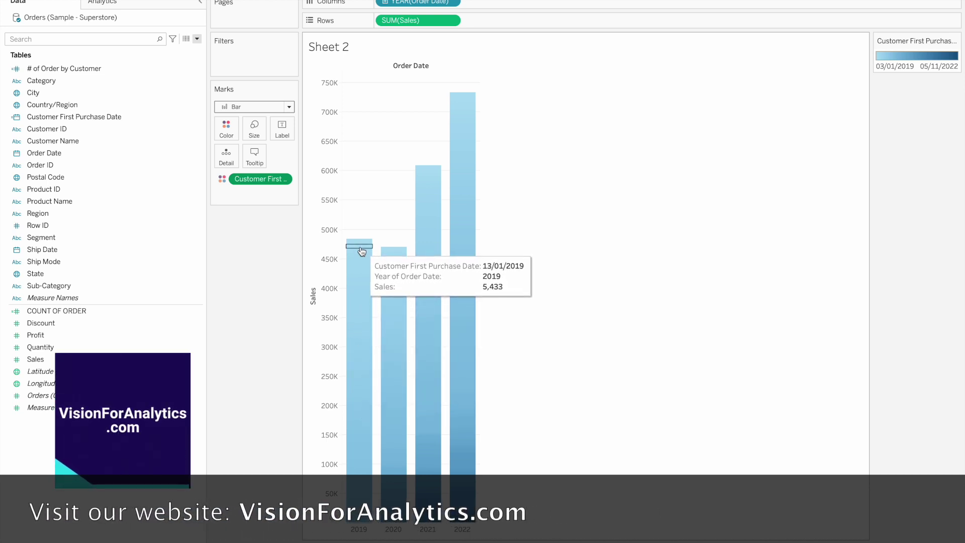
mouse_move(400, 294)
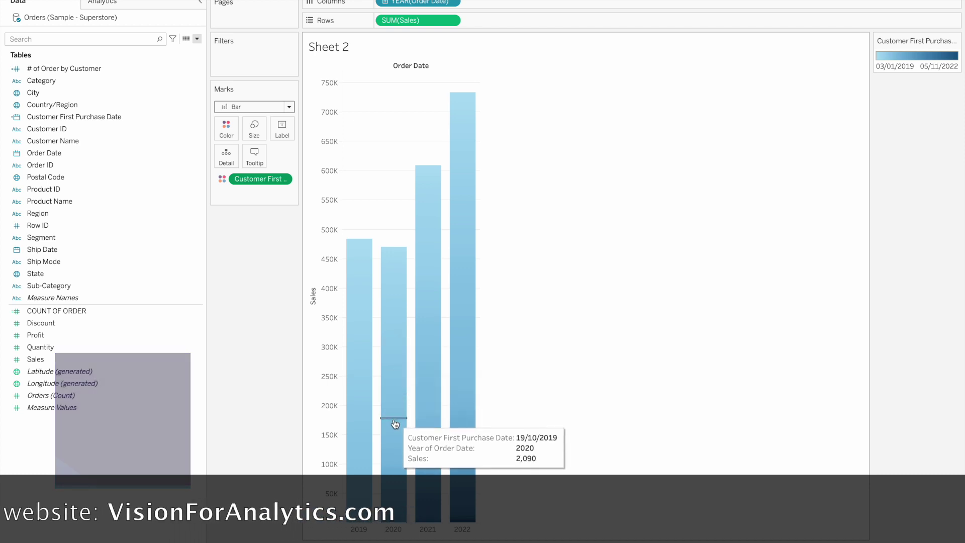
mouse_move(396, 442)
mouse_move(395, 499)
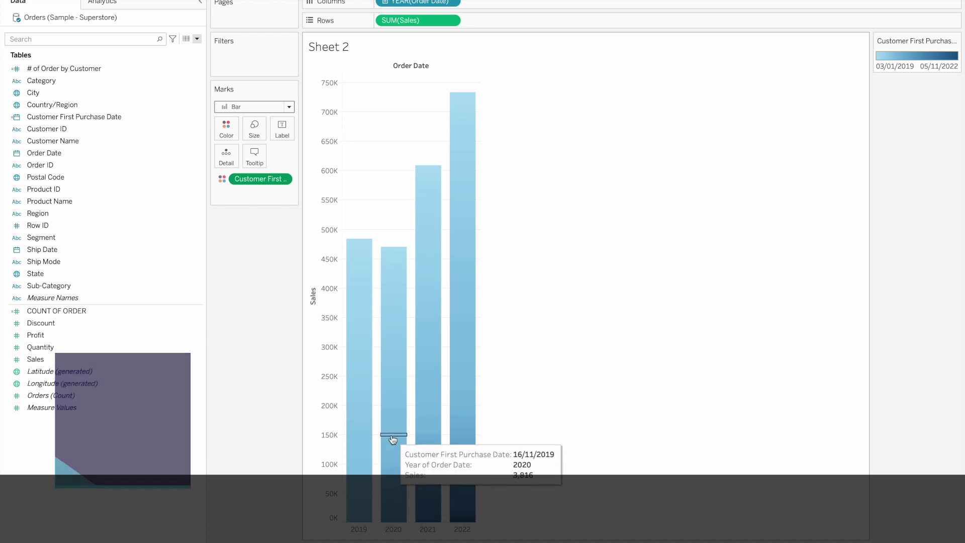
mouse_move(400, 320)
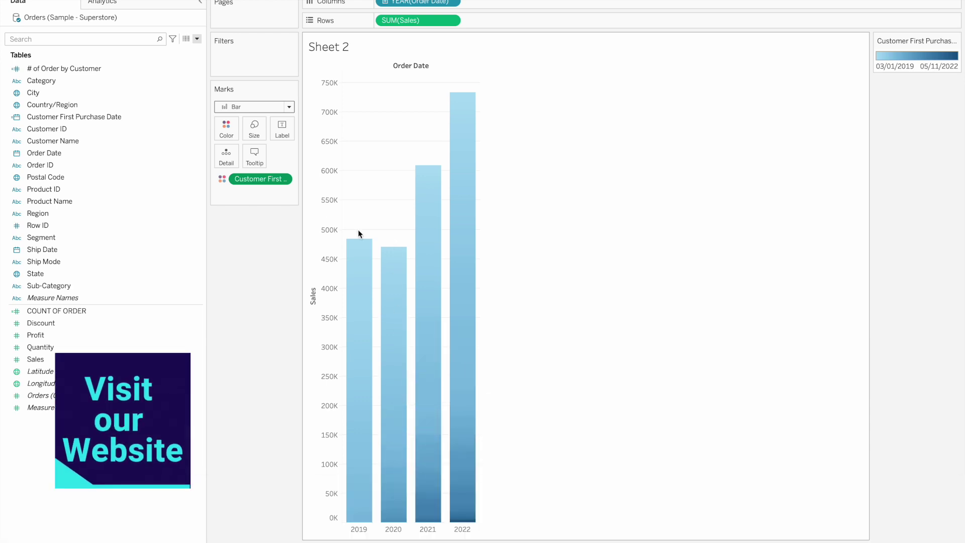
right_click(266, 180)
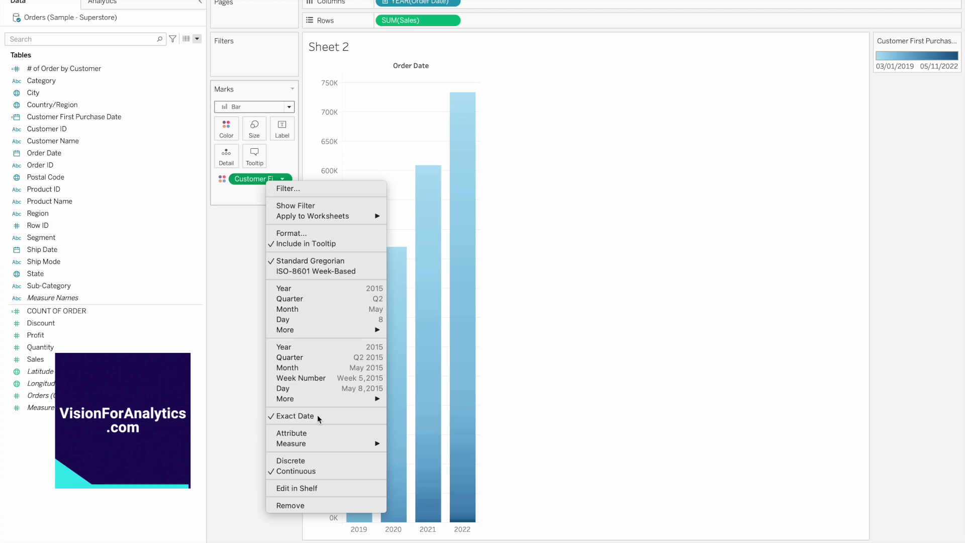
Switch the colour to YEAR of Customer First Purchase Date, showing 2019–2022 cohort segments
left_click(343, 349)
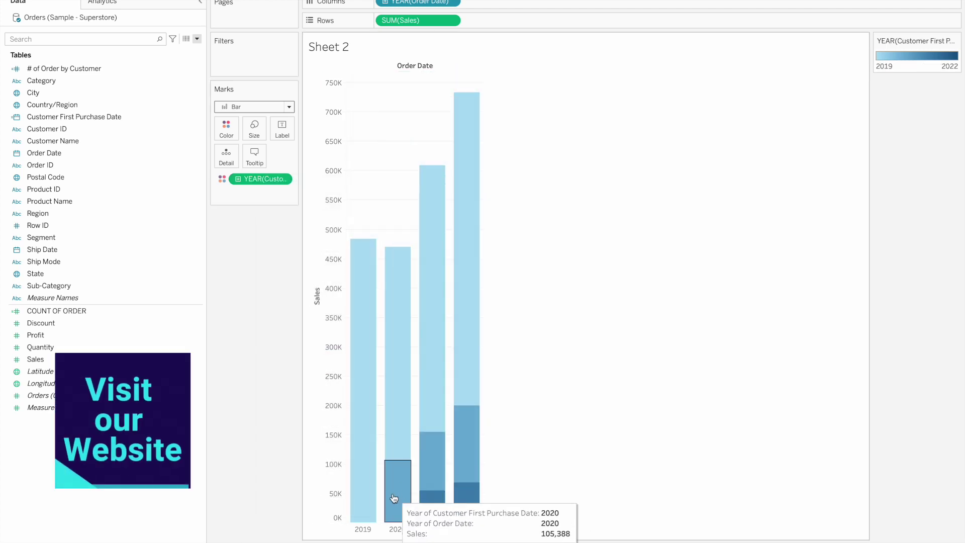
mouse_move(464, 511)
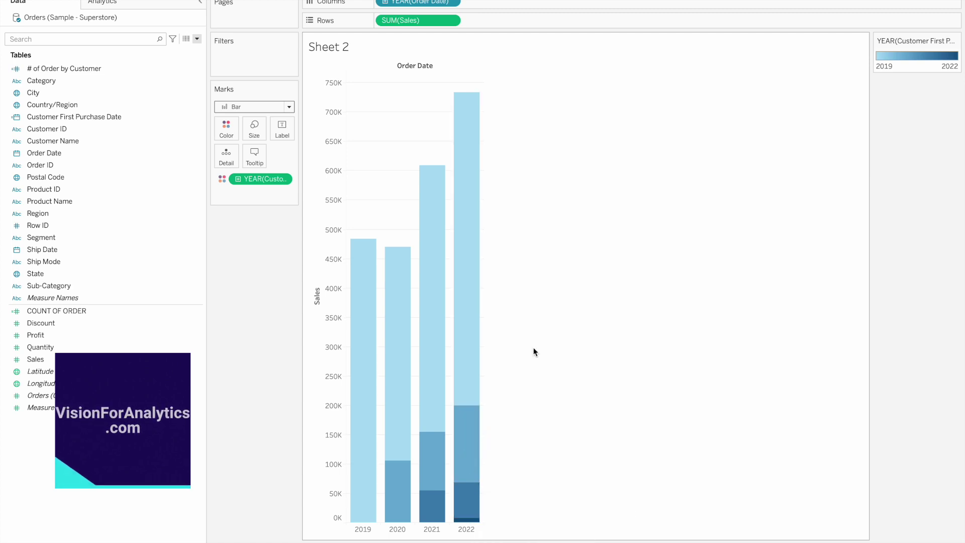
On Sheet 4, list Order Date as discrete exact dates in Rows with SUM(Profit) as text
left_click(221, 540)
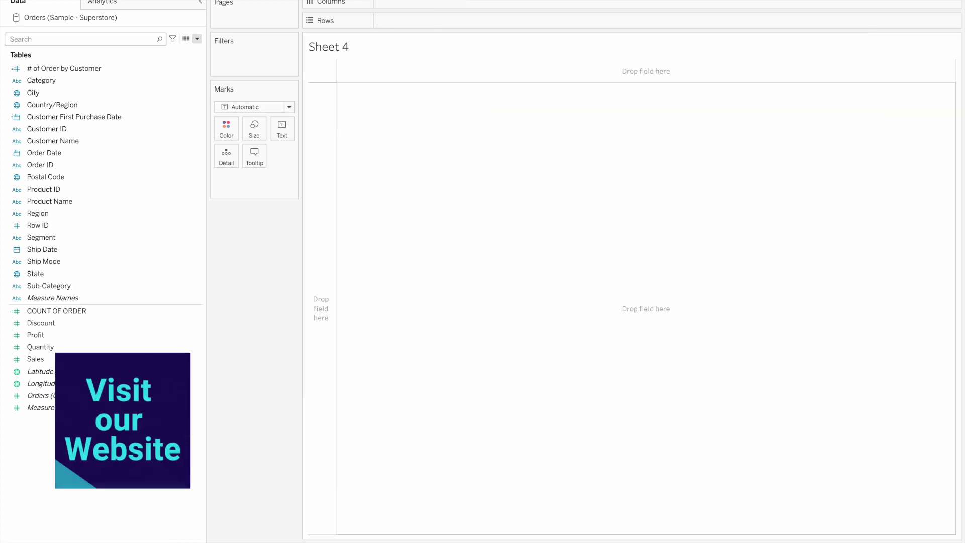
left_click_drag(45, 153, 418, 20)
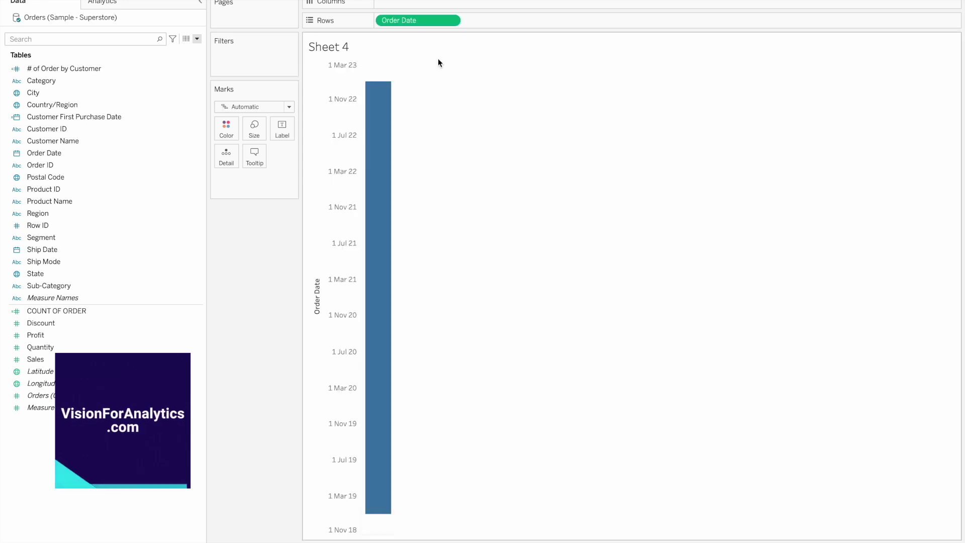
right_click(436, 20)
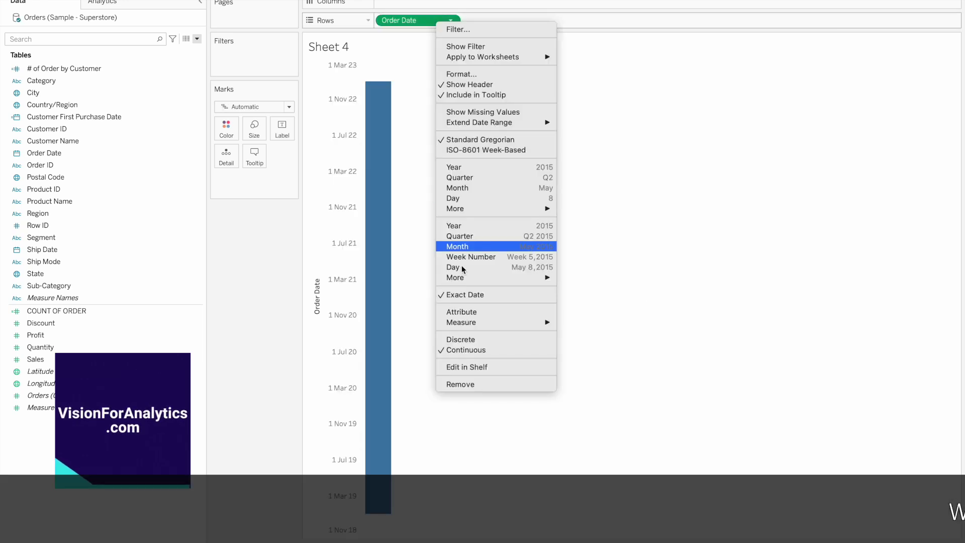
left_click(454, 341)
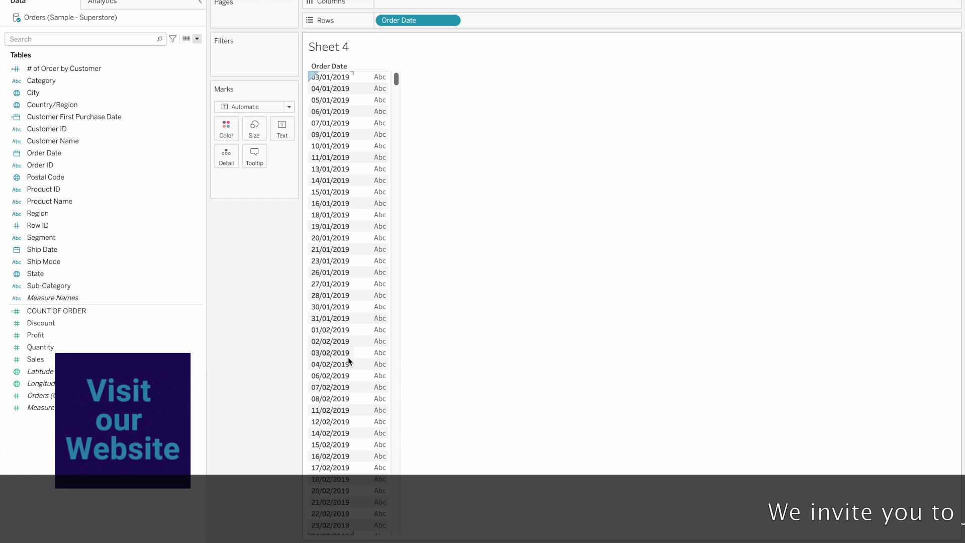
left_click_drag(54, 337, 276, 131)
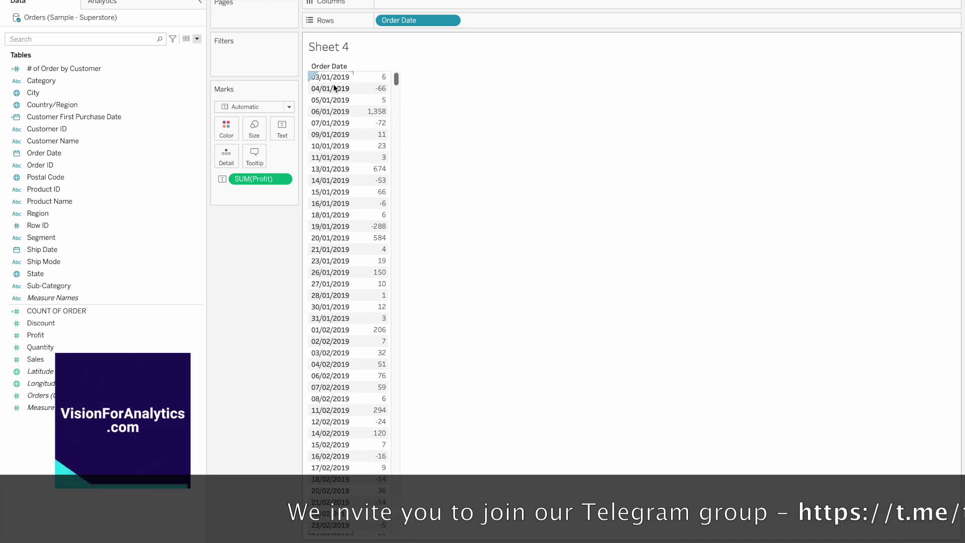
mouse_move(384, 94)
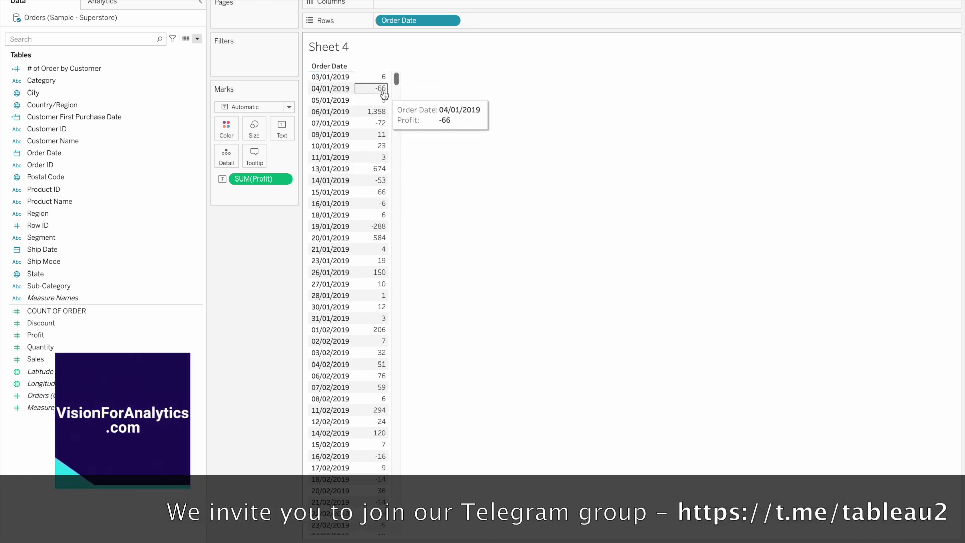
mouse_move(383, 239)
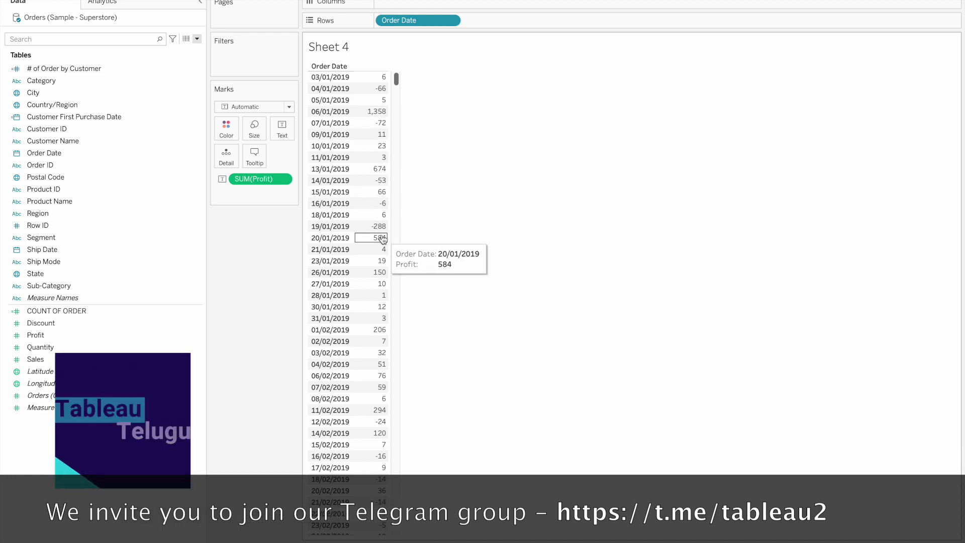
mouse_move(369, 293)
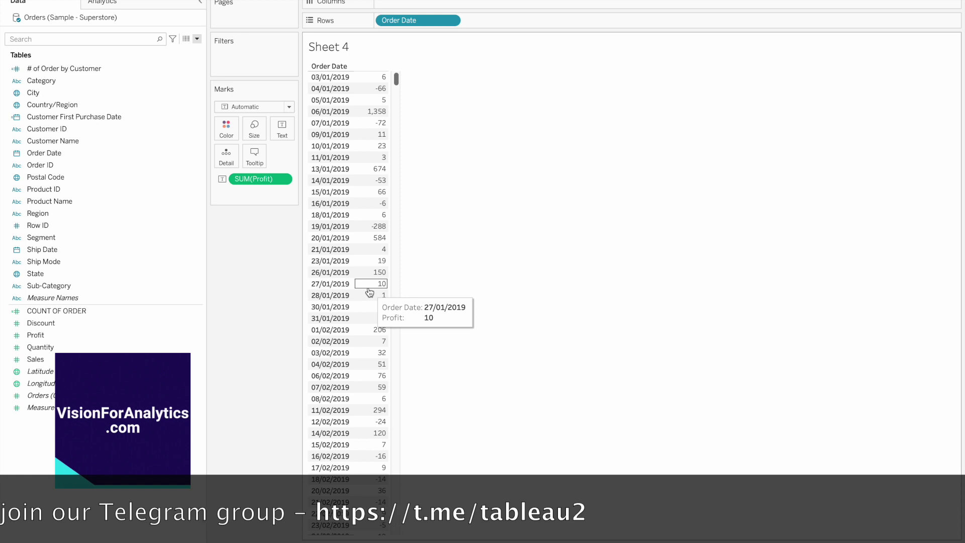
mouse_move(374, 166)
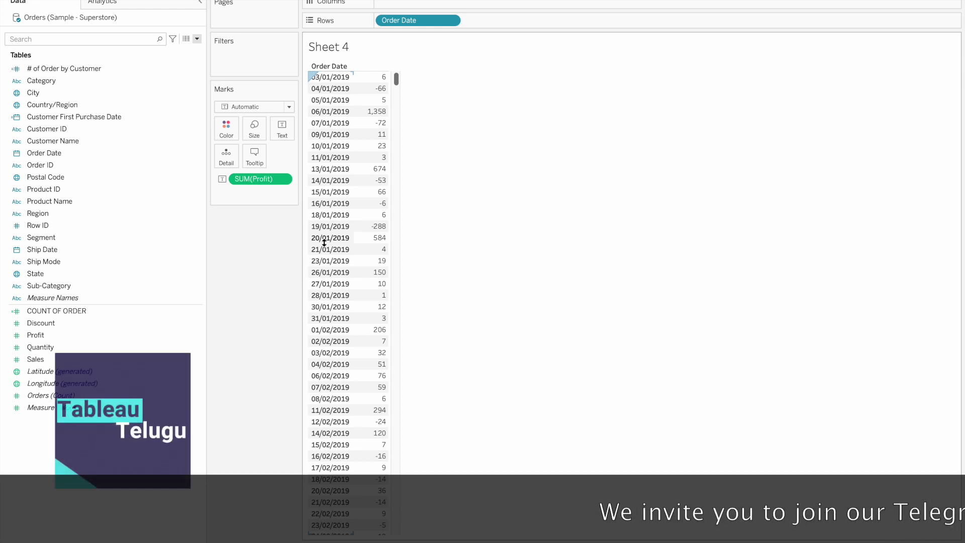
Start a new calculated field named 'Profitable Days'
left_click(197, 40)
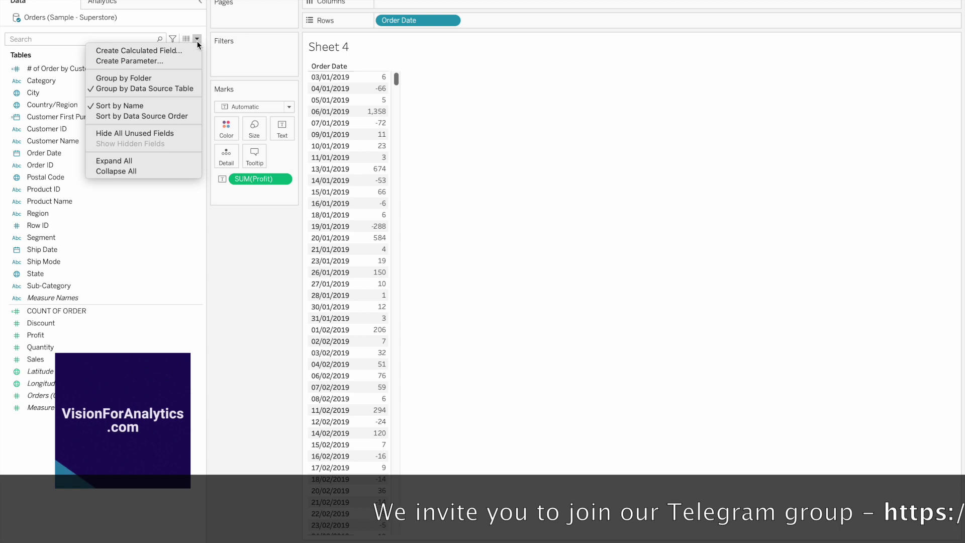
left_click(170, 52)
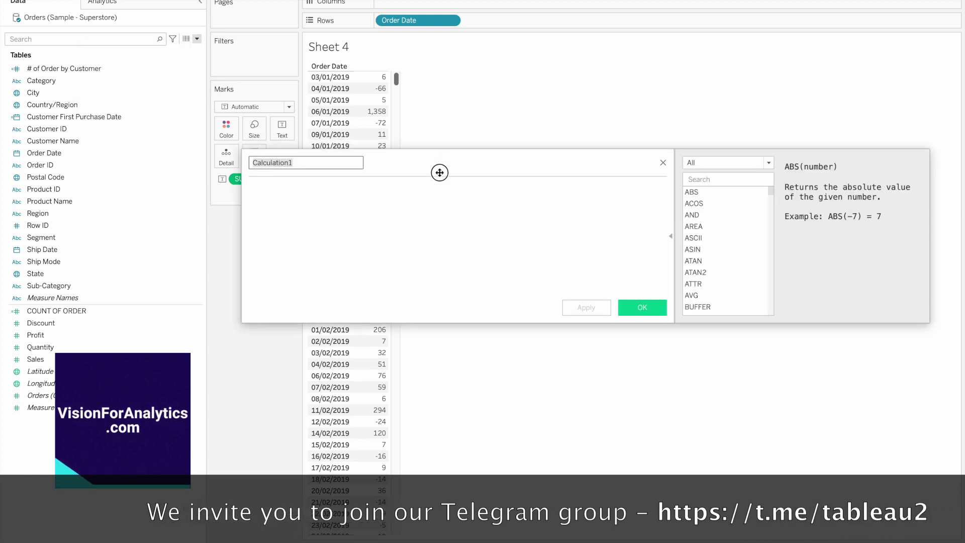
left_click_drag(439, 172, 409, 302)
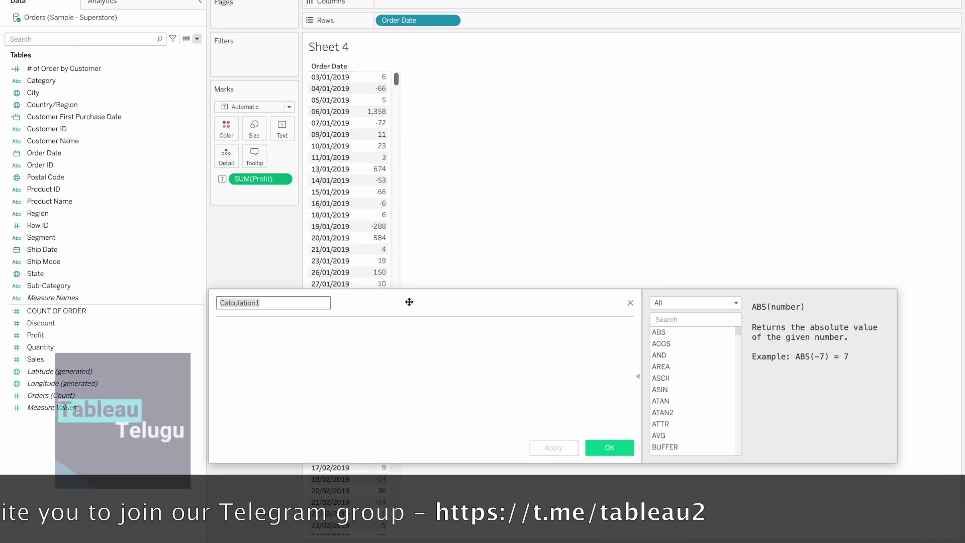
type("Pr")
key("BackSpace")
key("BackSpace")
type("P")
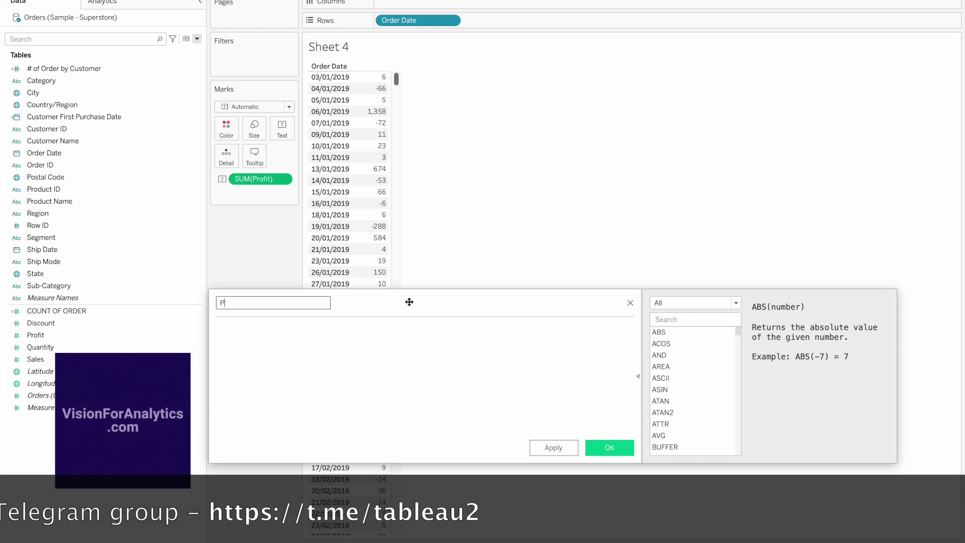
type("rofitabl")
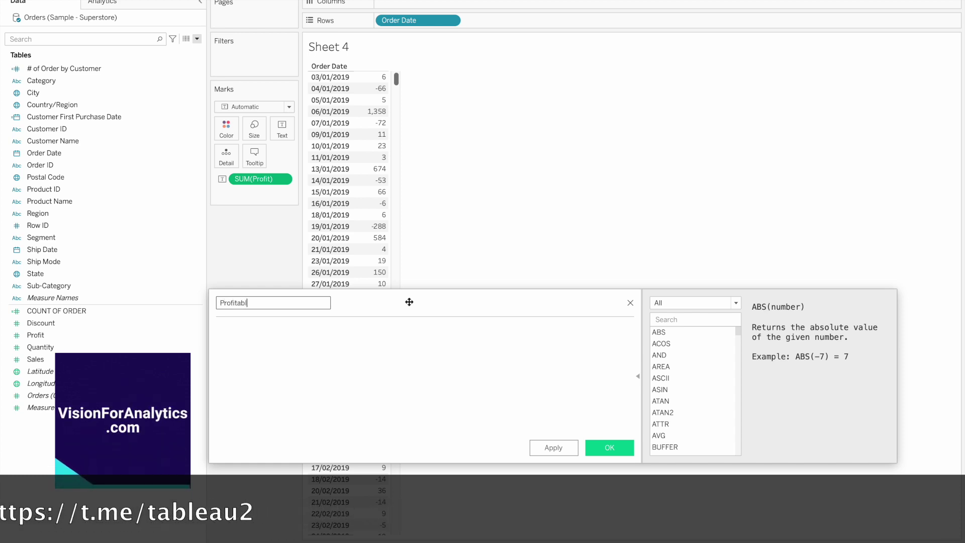
type("e Days")
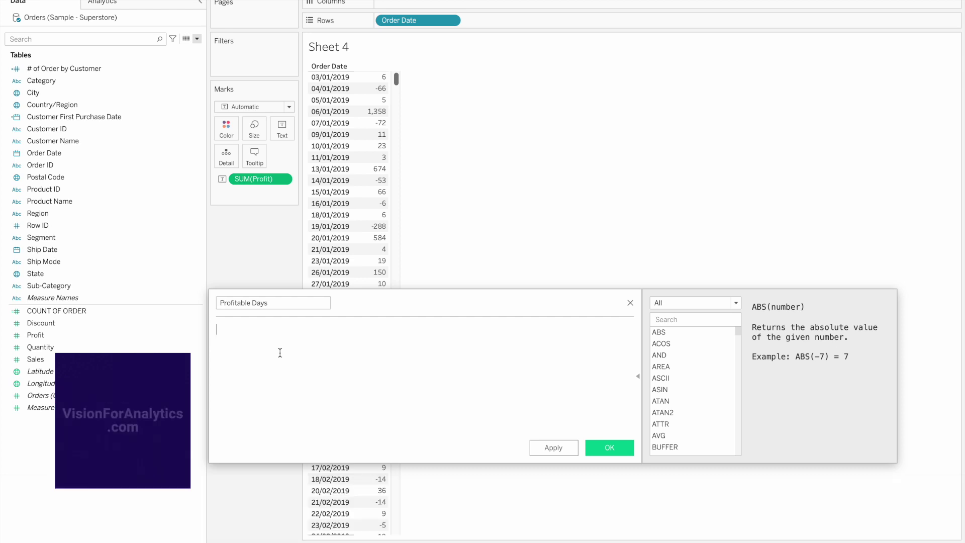
Enter the formula ({FIXED [Order Date]: SUM([Profit])})>0 and save the field
left_click(281, 353)
type("I")
key("BackSpace")
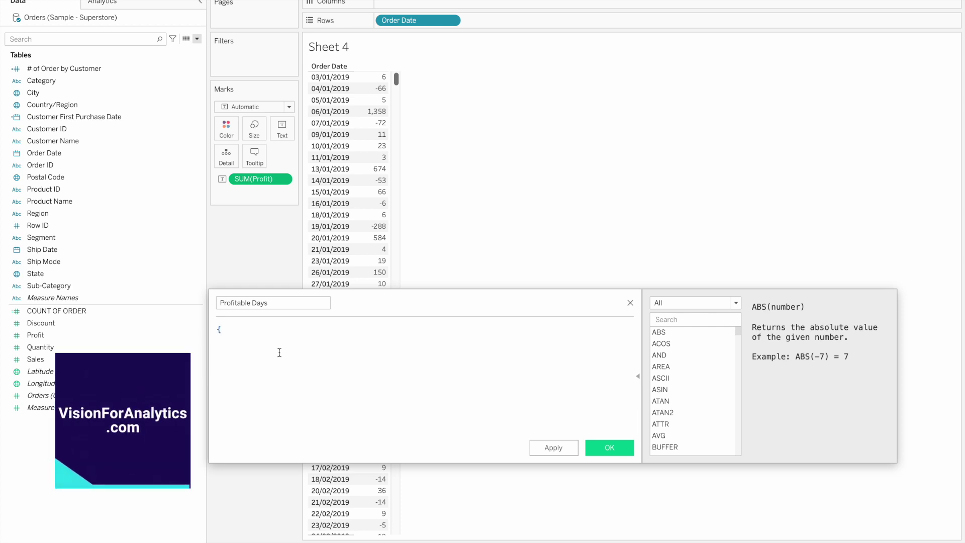
type("FIXED ord")
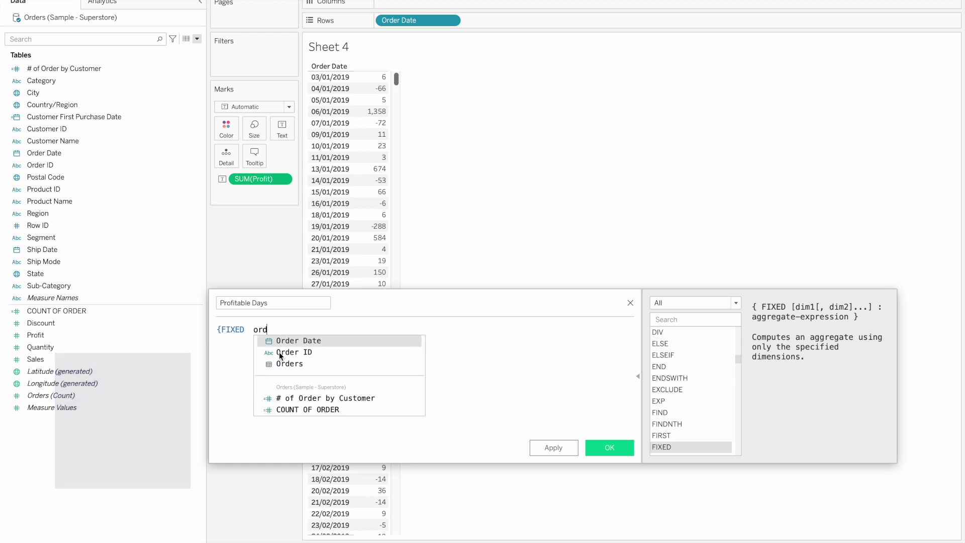
key("Return")
type(": su")
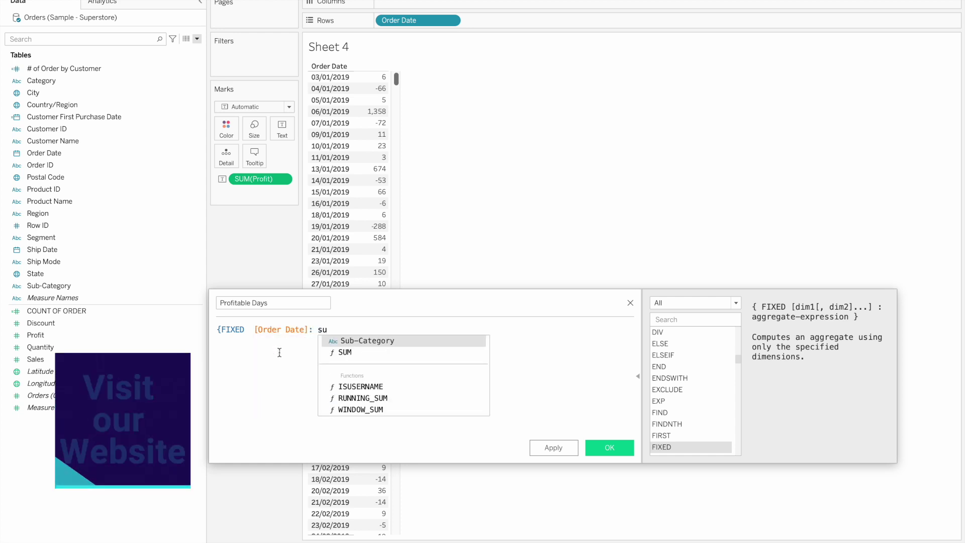
type("m")
key("Return")
type("prof)")
key("Return")
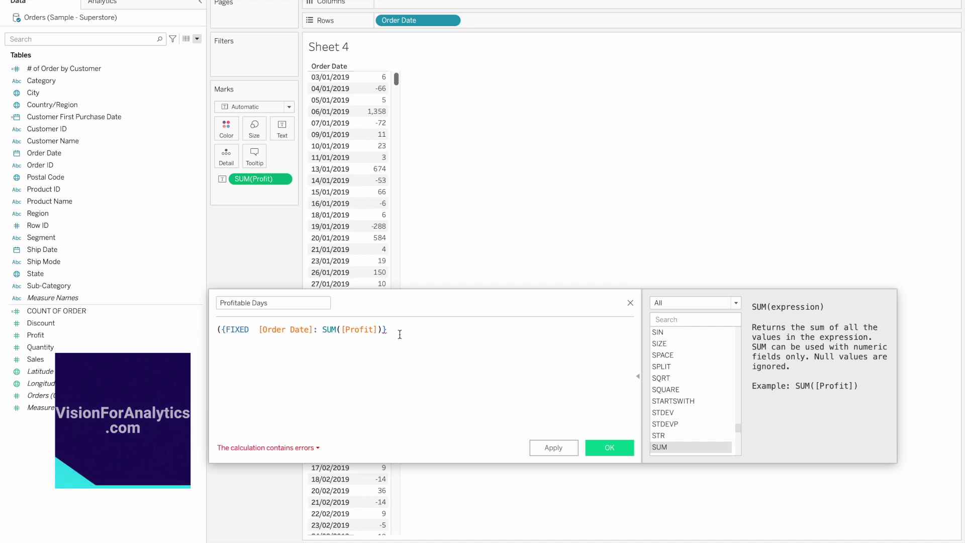
type(")")
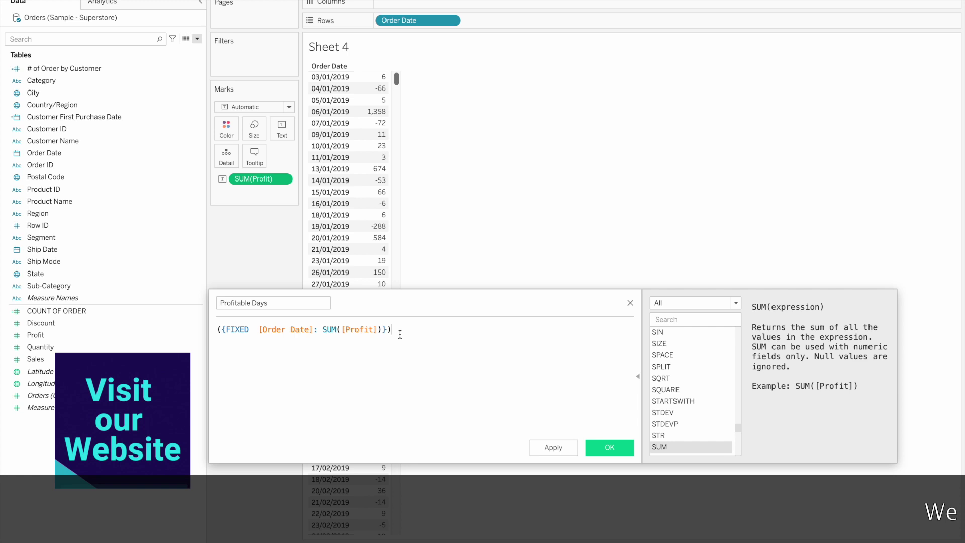
type(">")
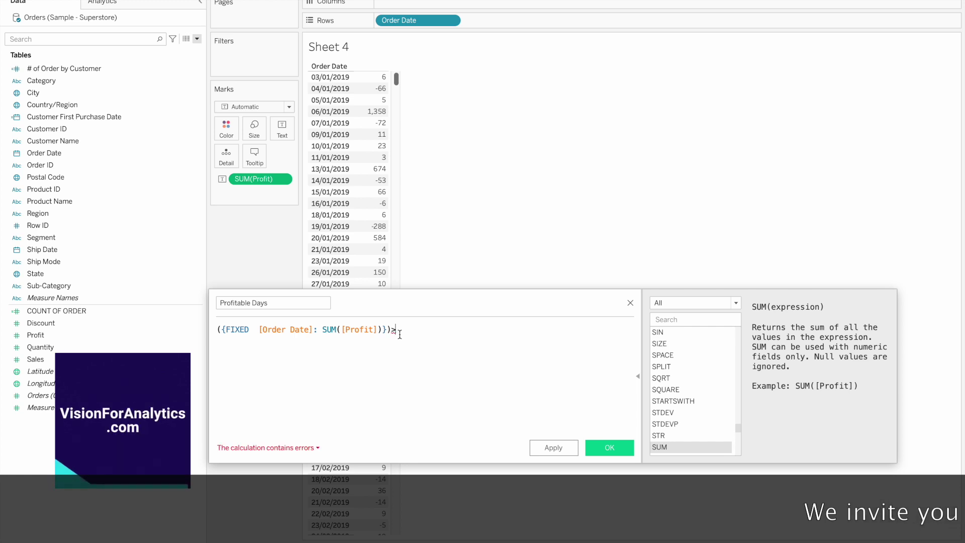
type("0")
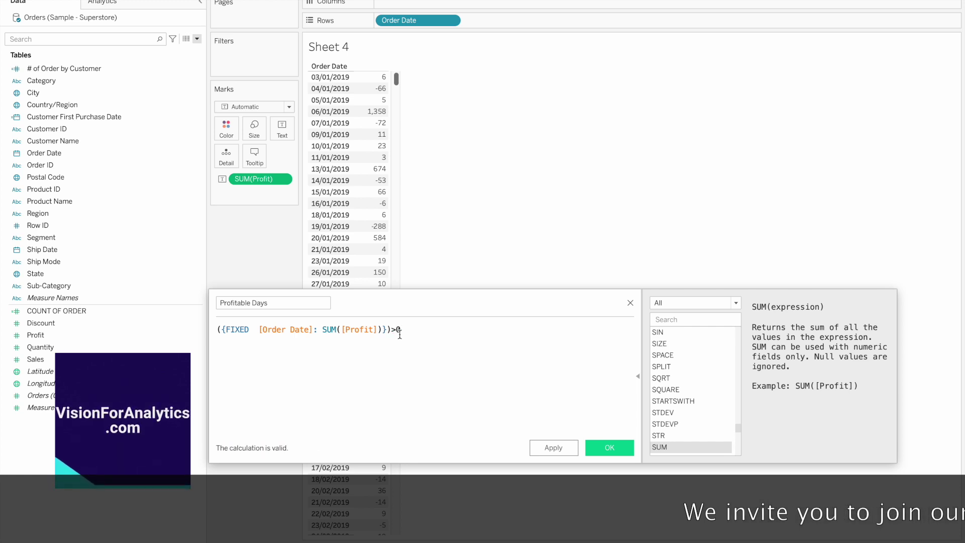
key("BackSpace")
type("=")
key("BackSpace")
type("0")
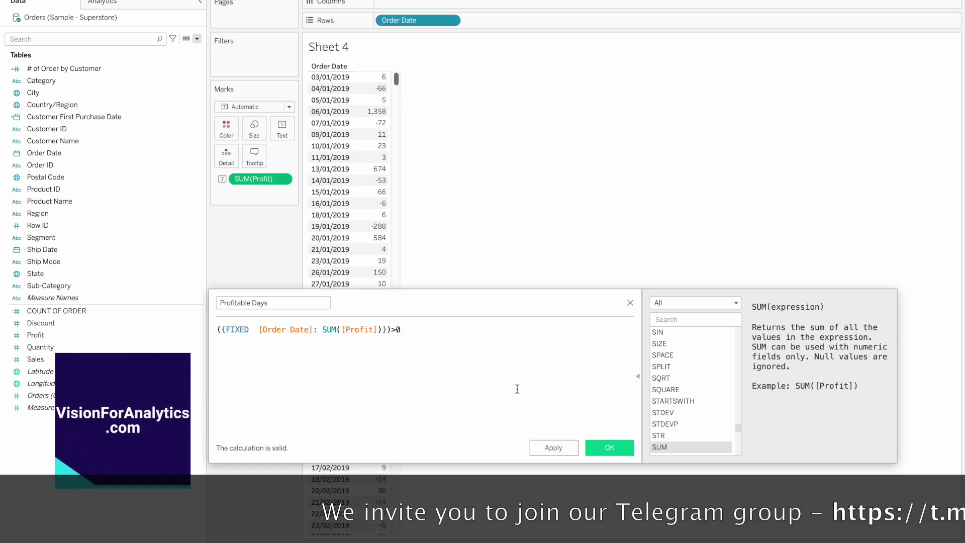
left_click(603, 446)
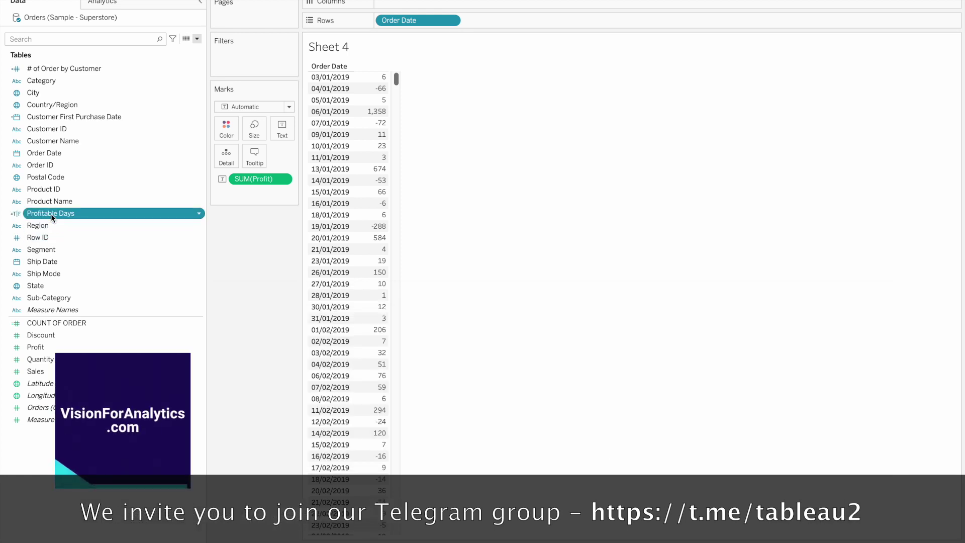
Colour Sheet 4's profit values by Profitable Days, giving True orange and False blue
left_click_drag(76, 213, 221, 127)
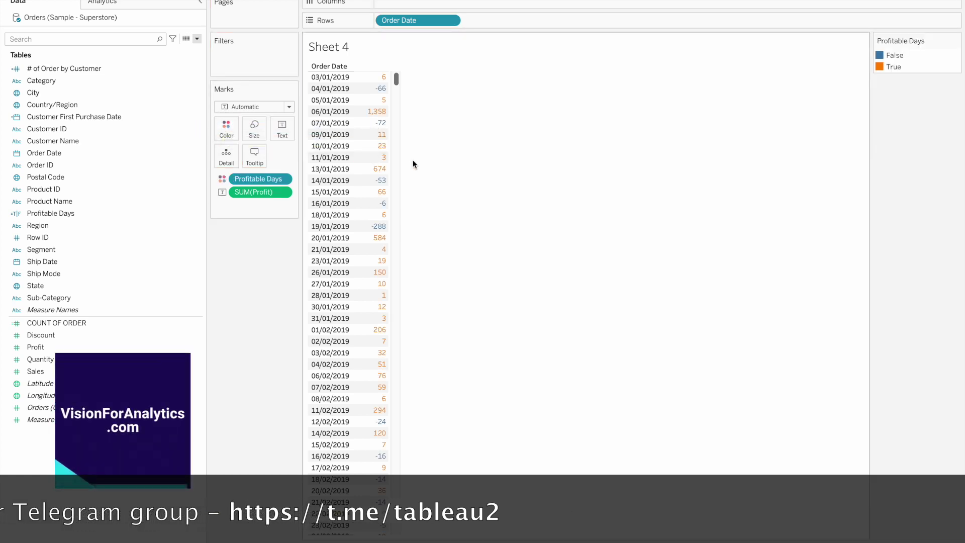
right_click(76, 216)
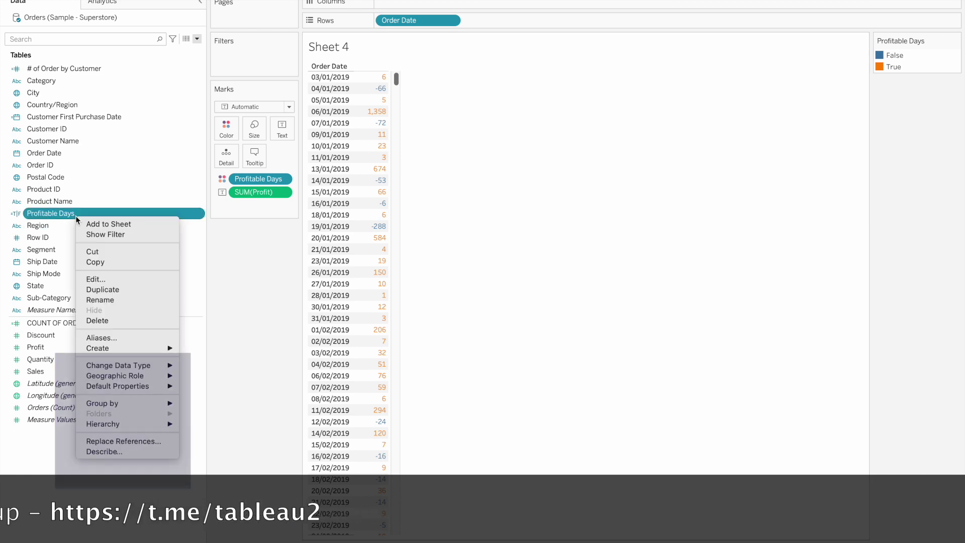
Wrap the Profitable Days formula in 'if (' ... 'the' ... 'END' and save it
left_click(126, 278)
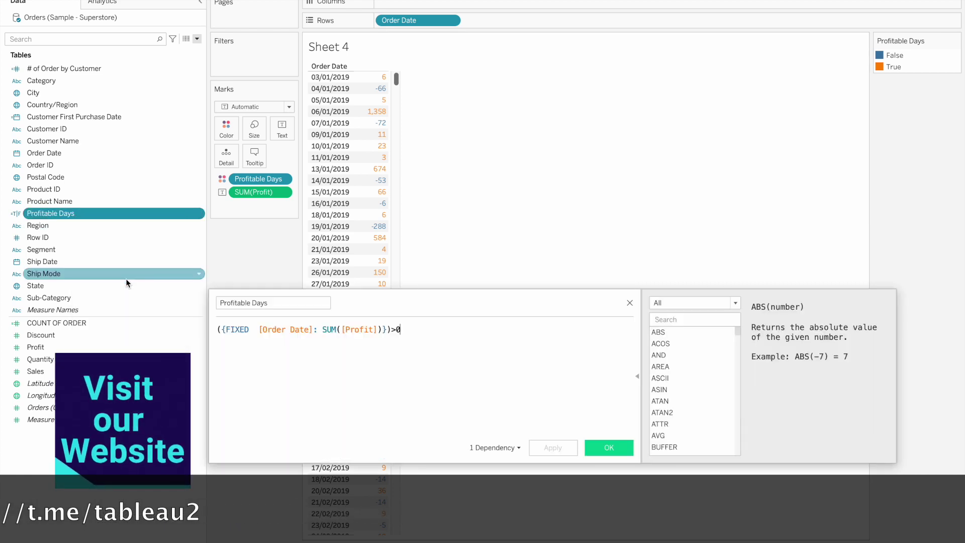
left_click(218, 330)
type("if (")
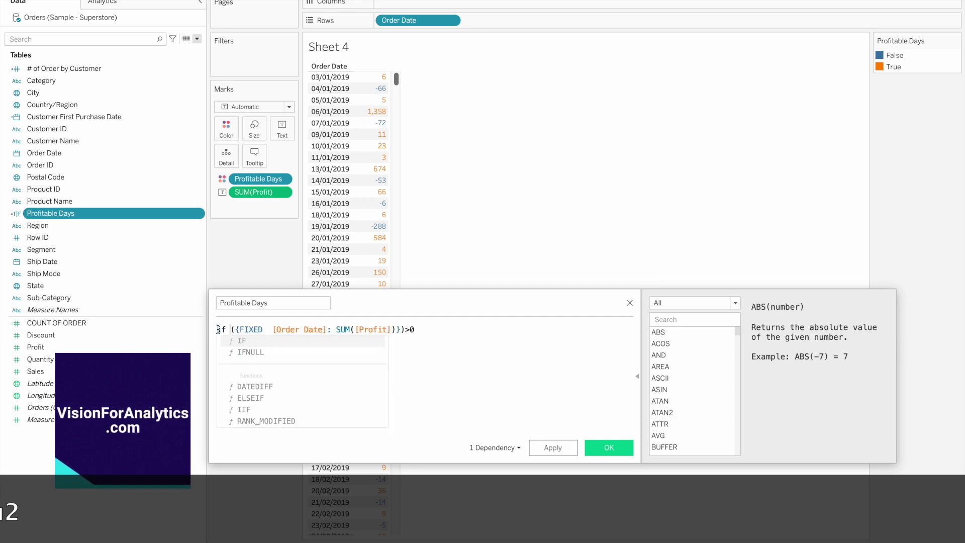
left_click(436, 330)
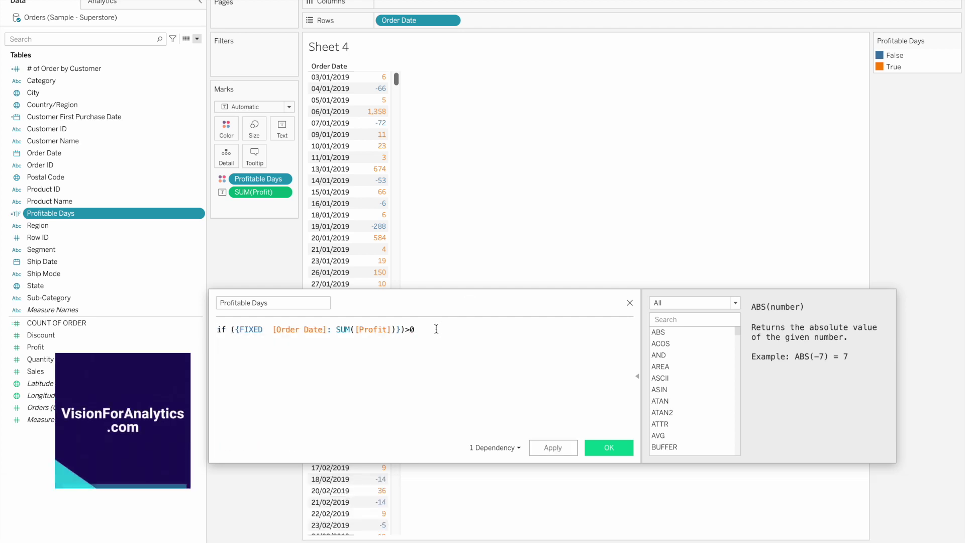
type("the 'Profitable")
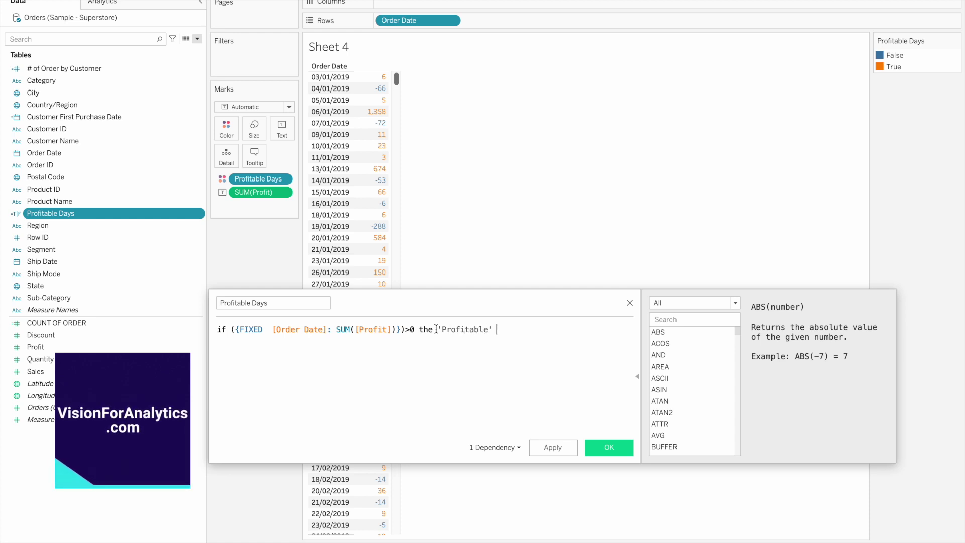
type("E")
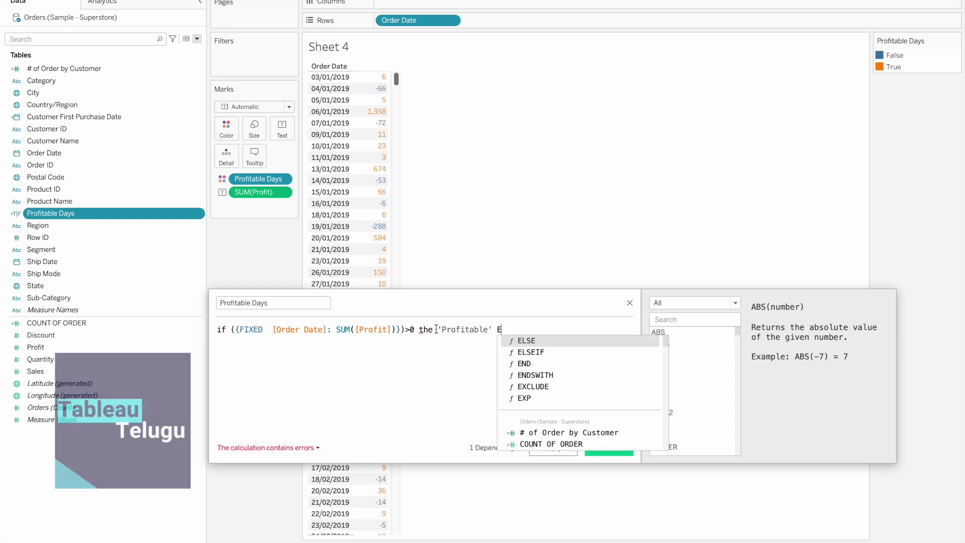
key("BackSpace")
type("END")
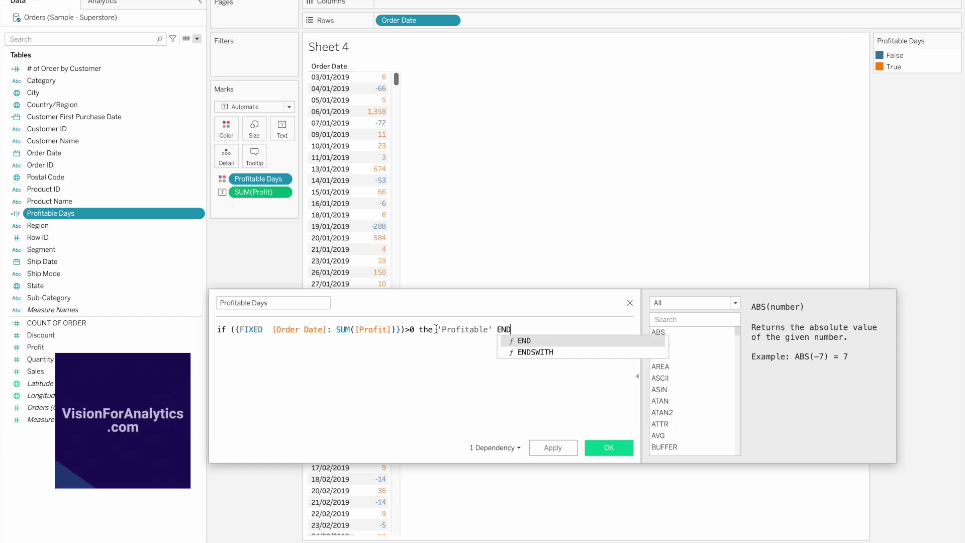
left_click(609, 450)
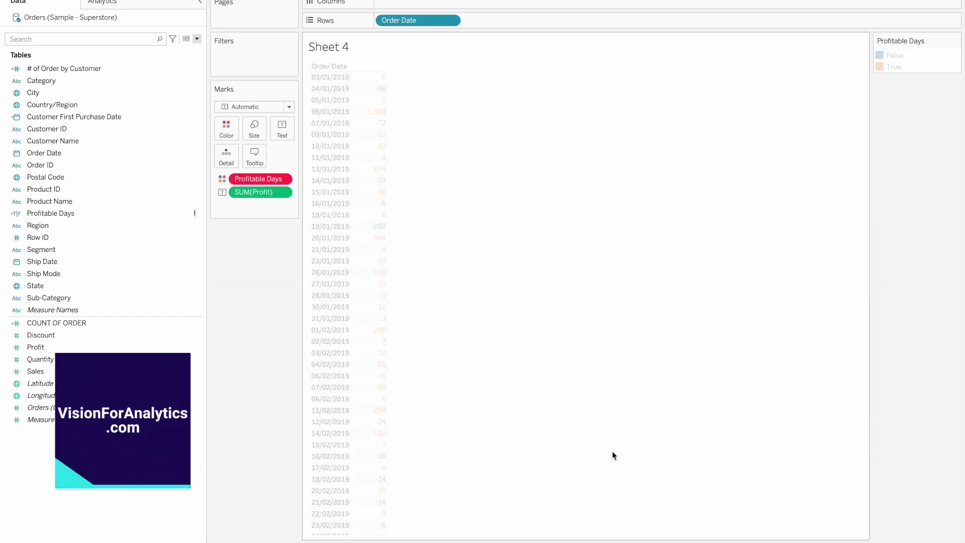
Remove Profitable Days from Color so Sheet 4's profit values are uncoloured
left_click_drag(251, 182, 515, 26)
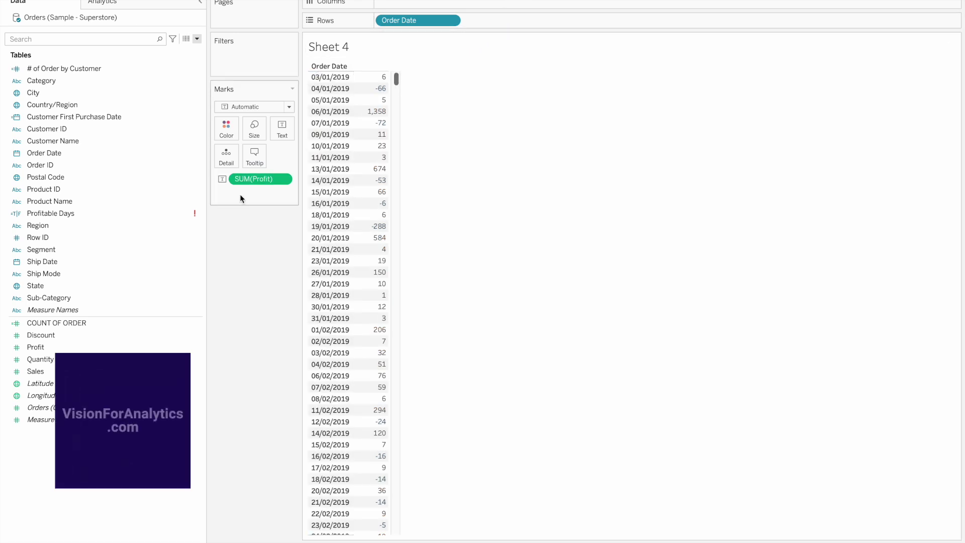
left_click(39, 215)
right_click(38, 214)
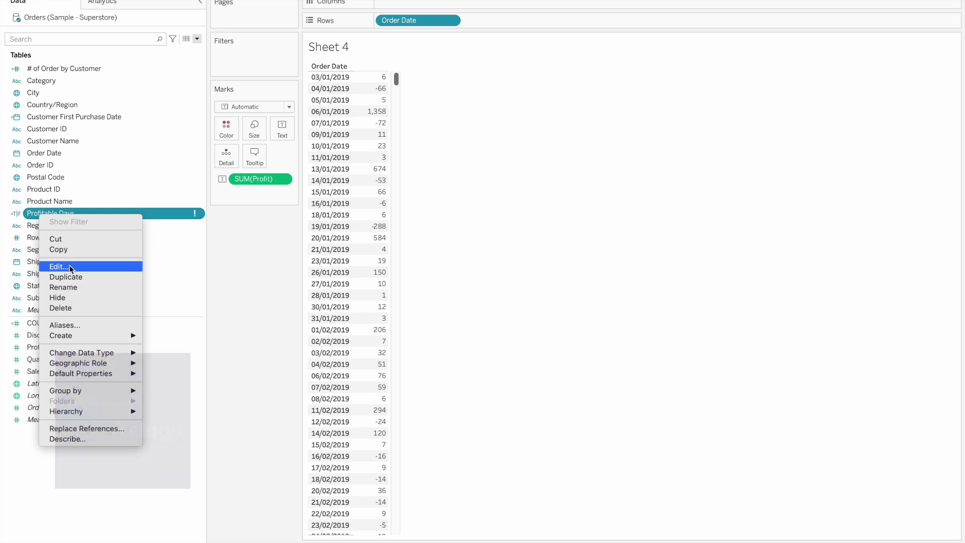
Fix the Profitable Days formula ('the' to 'then') and add it to Rows beside Order Date
left_click(70, 264)
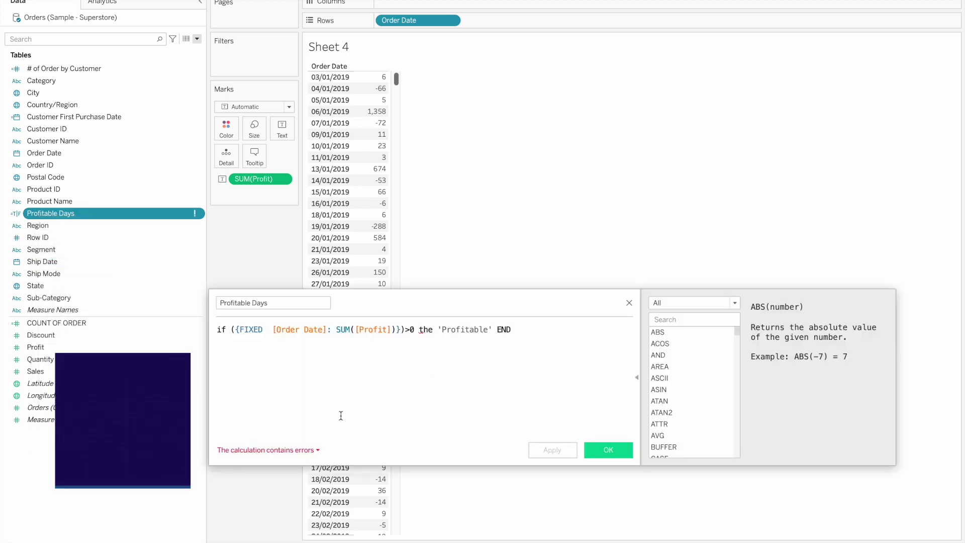
left_click(298, 451)
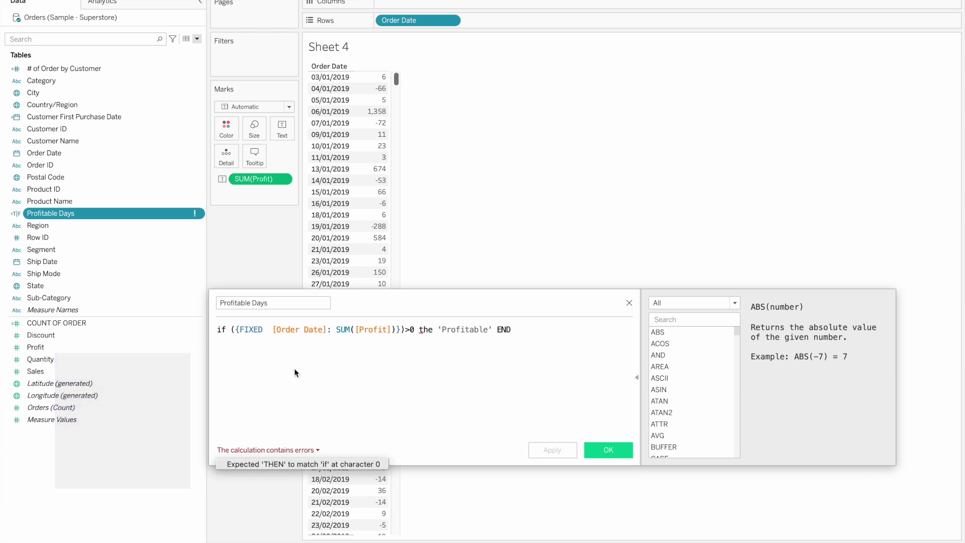
left_click(439, 331)
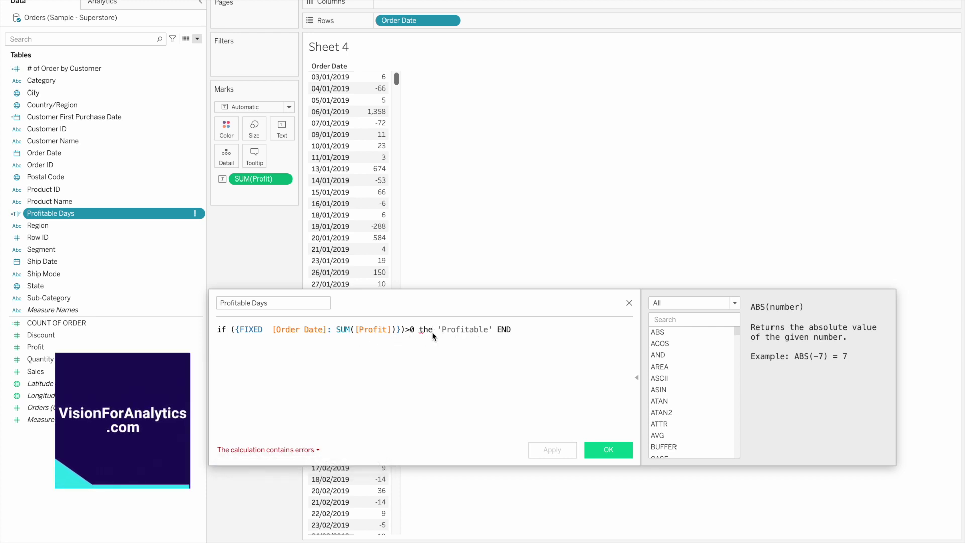
left_click(608, 449)
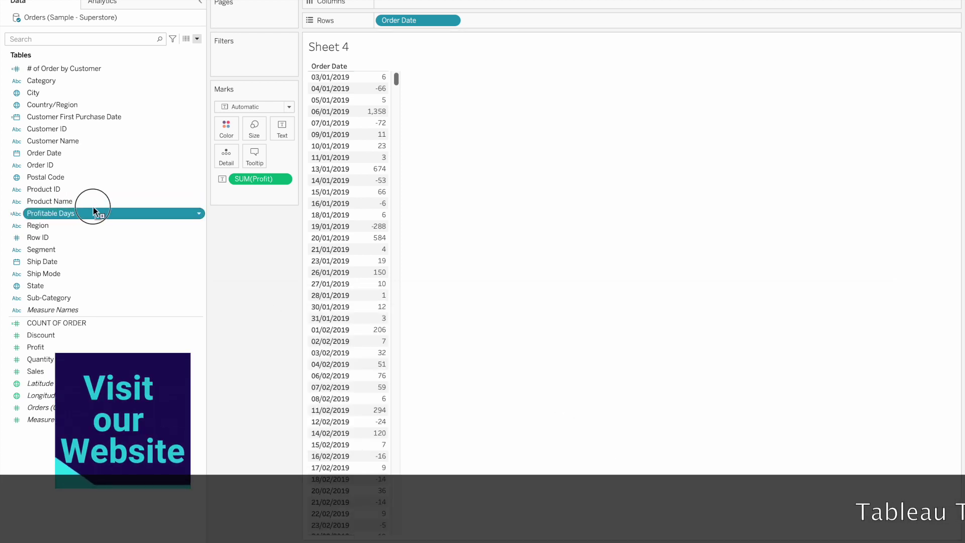
left_click_drag(69, 213, 481, 21)
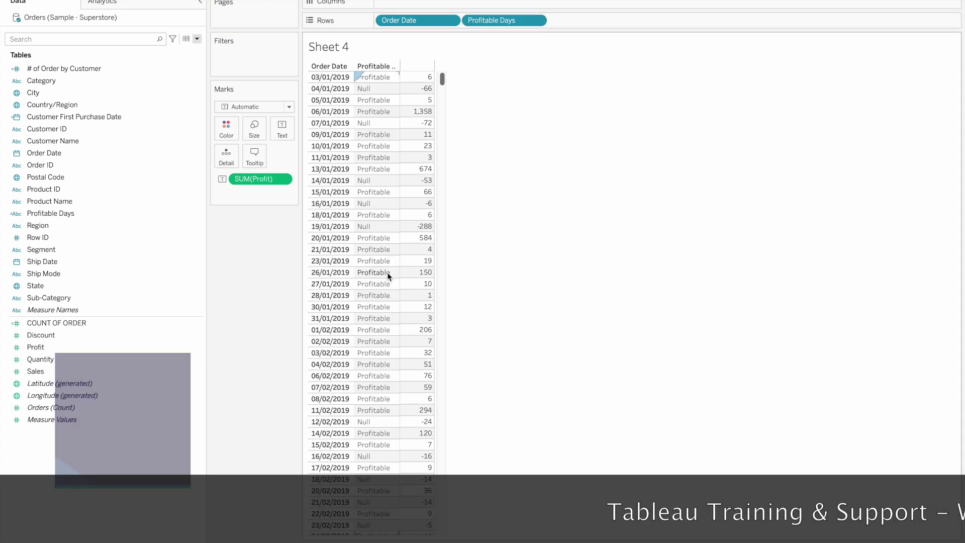
Scroll the Sheet 4 table to check loss days like 17/03/2019 (-832) show Null
scroll(377, 387, "down", 5)
scroll(369, 387, "down", 15)
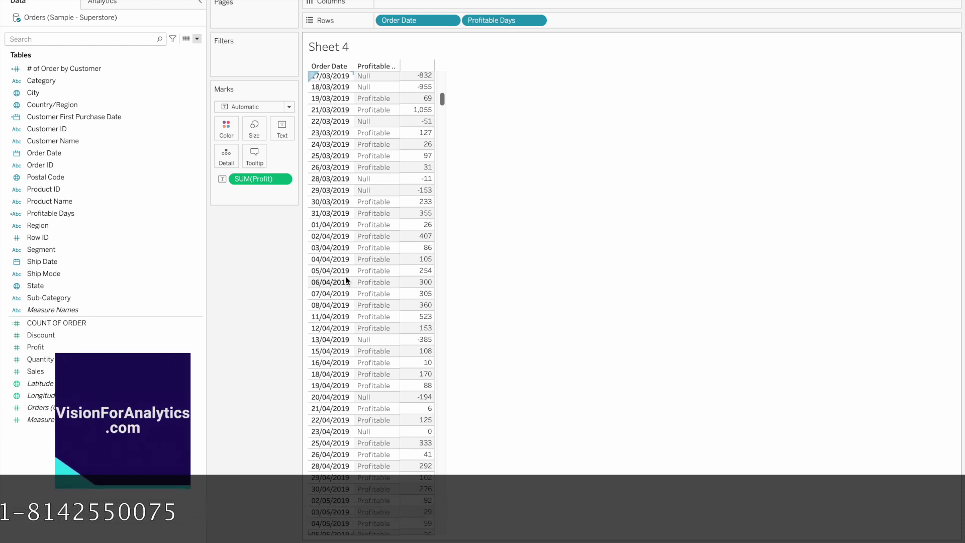
Create Sheet 5 with Order Date years and quarters coloured by Profitable Days, removing SUM(Profit)
key("ctrl+m")
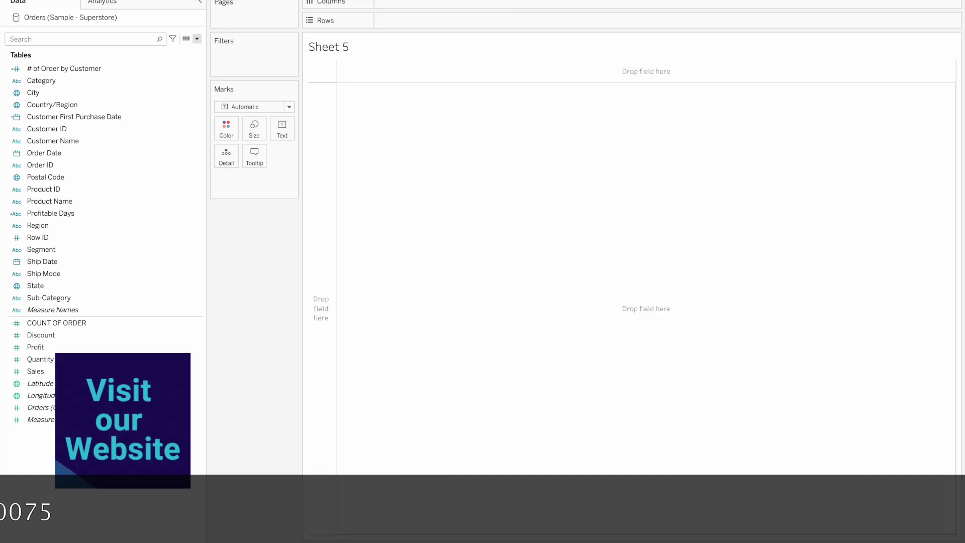
left_click_drag(299, 136, 366, 135)
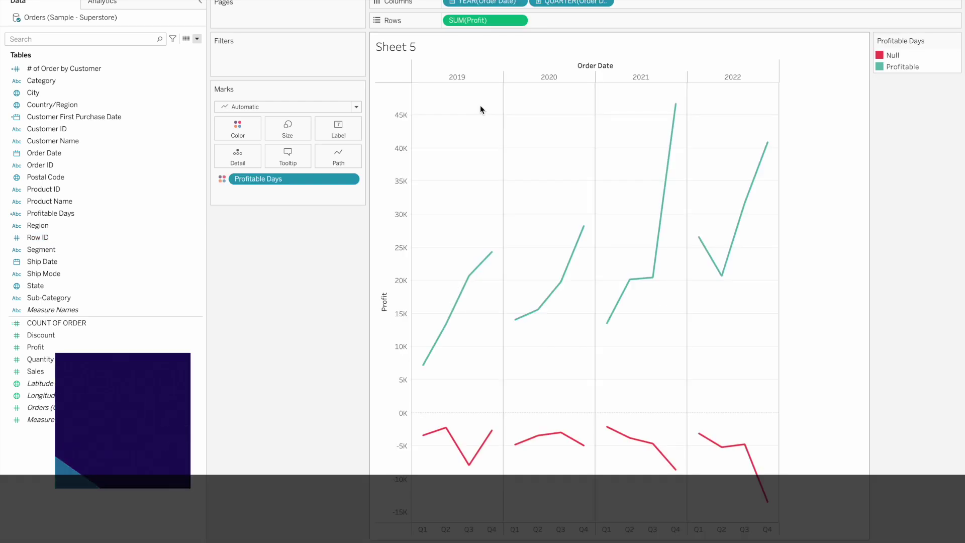
mouse_move(427, 351)
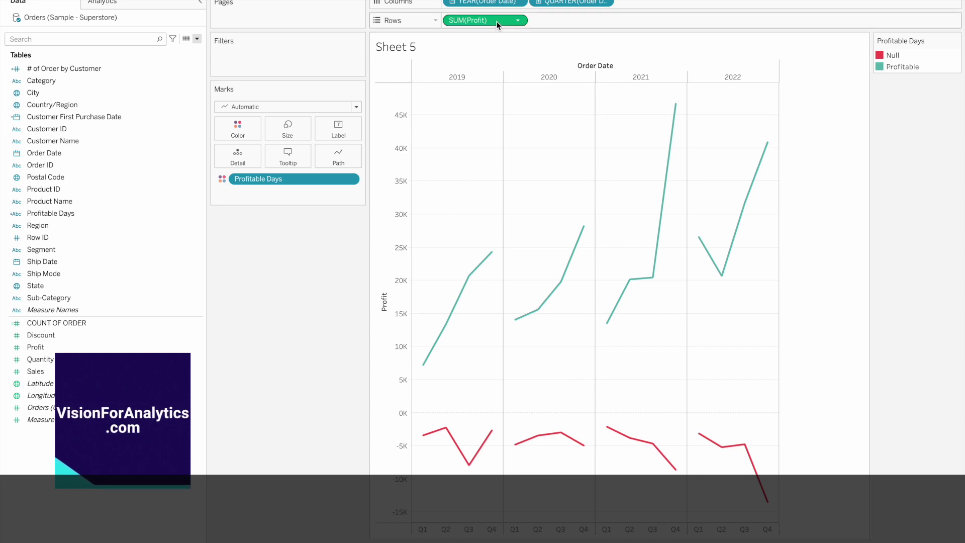
left_click_drag(496, 20, 315, 277)
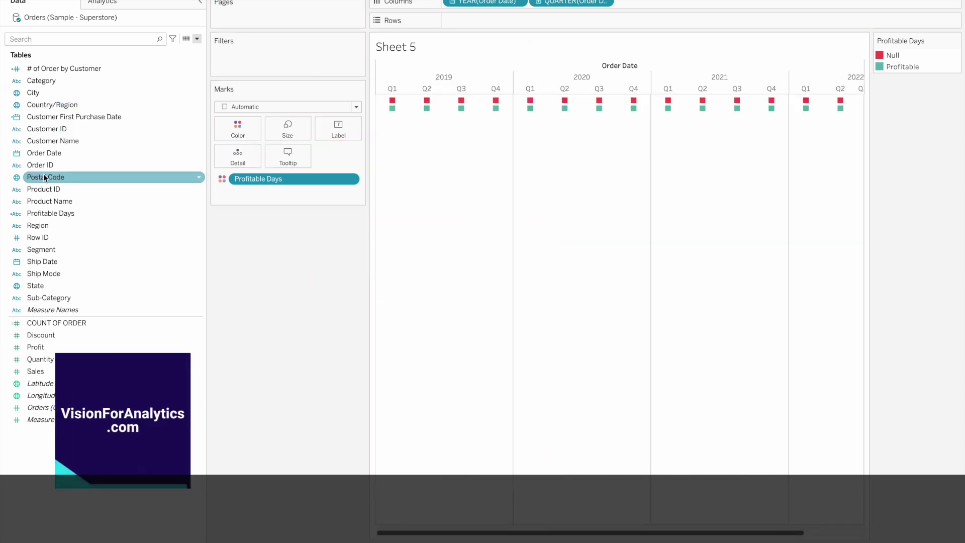
Put Order Date on Rows as an exact date measured by Count (Distinct), giving CNTD(Order Date) lines
left_click_drag(53, 154, 449, 19)
left_click(519, 21)
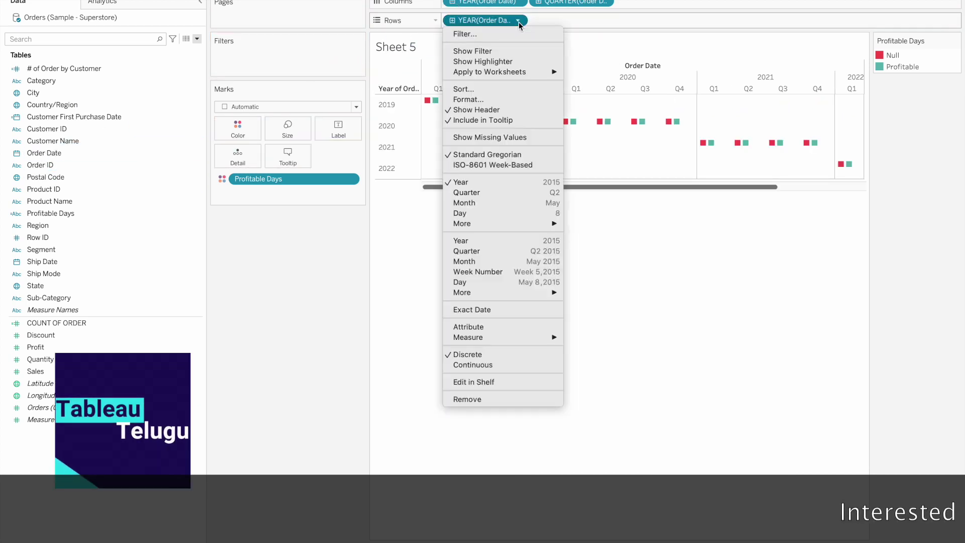
left_click(522, 310)
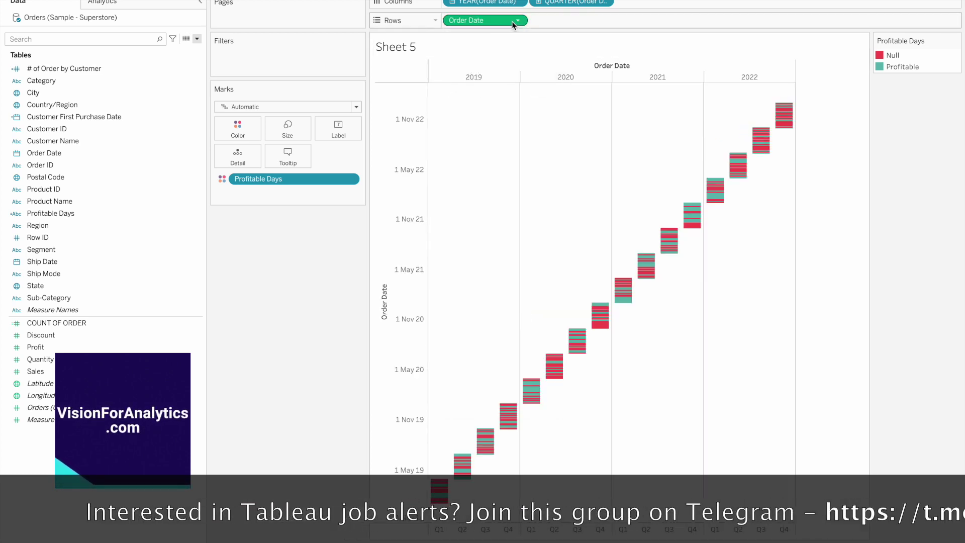
left_click(518, 21)
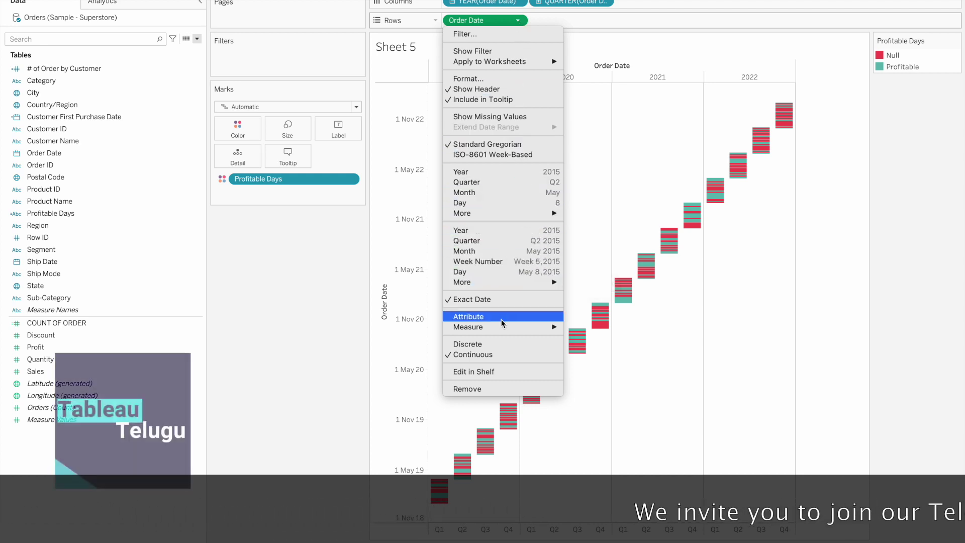
mouse_move(500, 326)
left_click(607, 339)
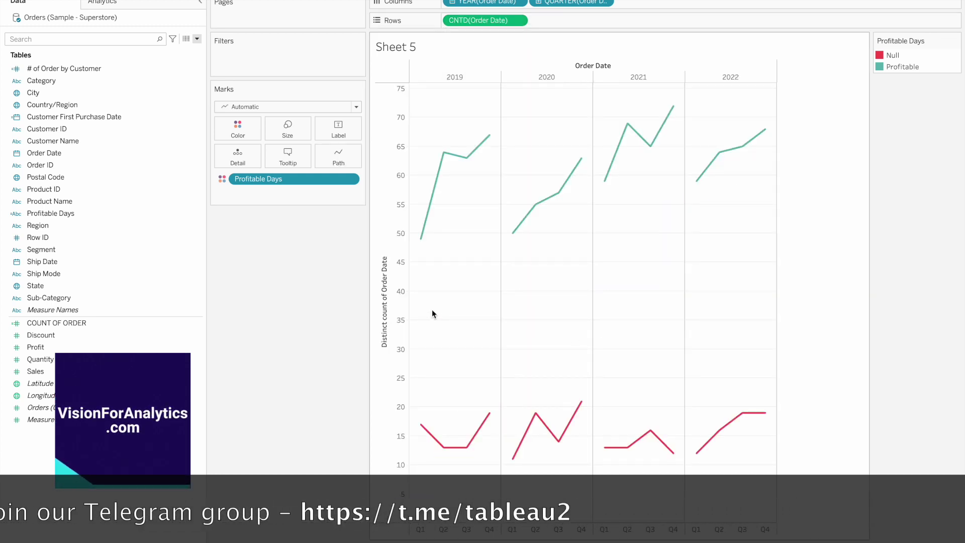
mouse_move(422, 433)
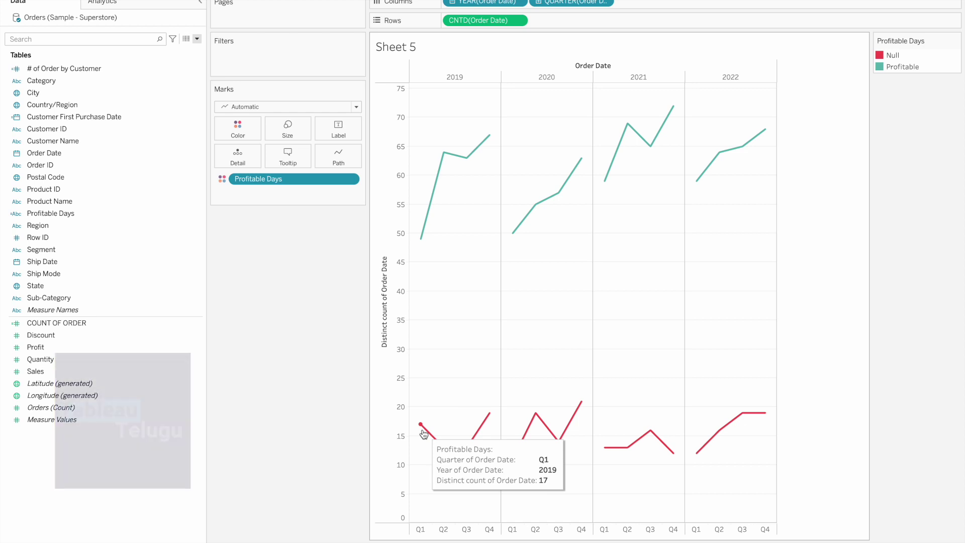
mouse_move(421, 244)
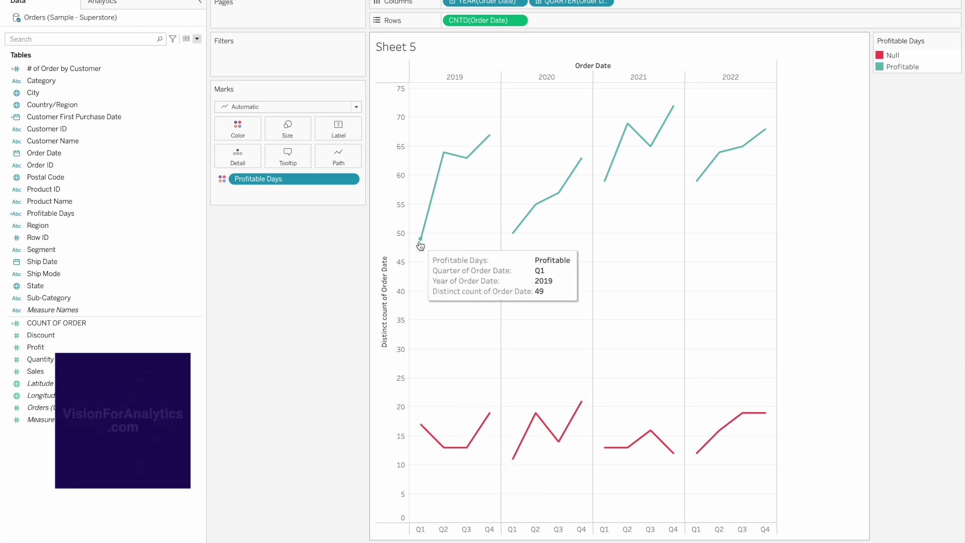